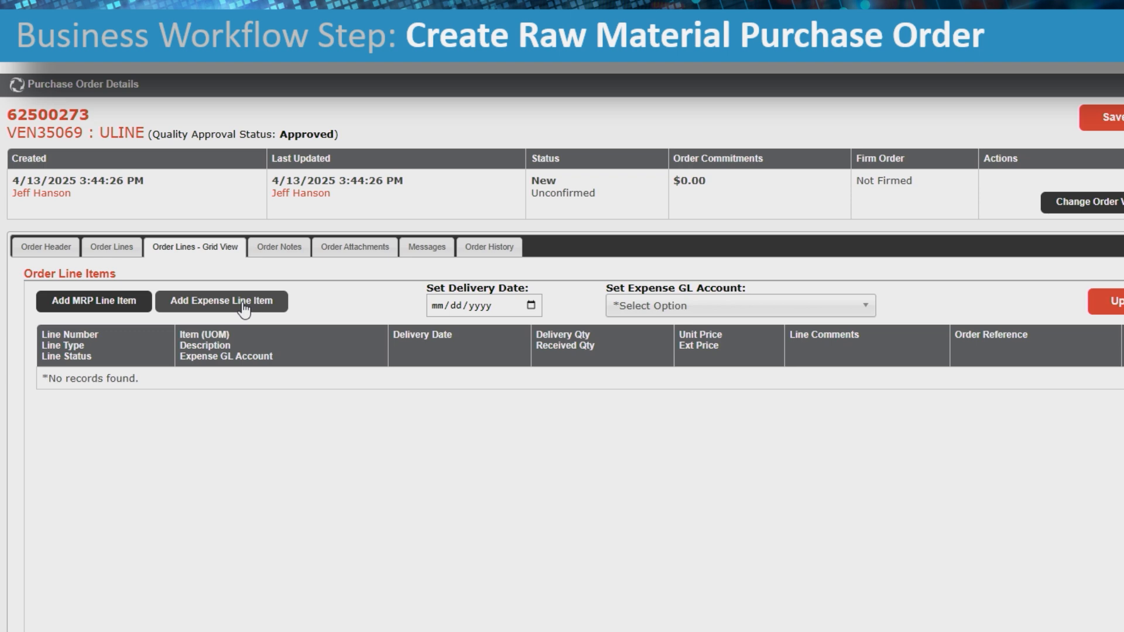
# Step: Start an MRP line item for item B-001 (BODY) with a delivery quantity of 500, keeping the default unit price
pyautogui.click(100, 304)
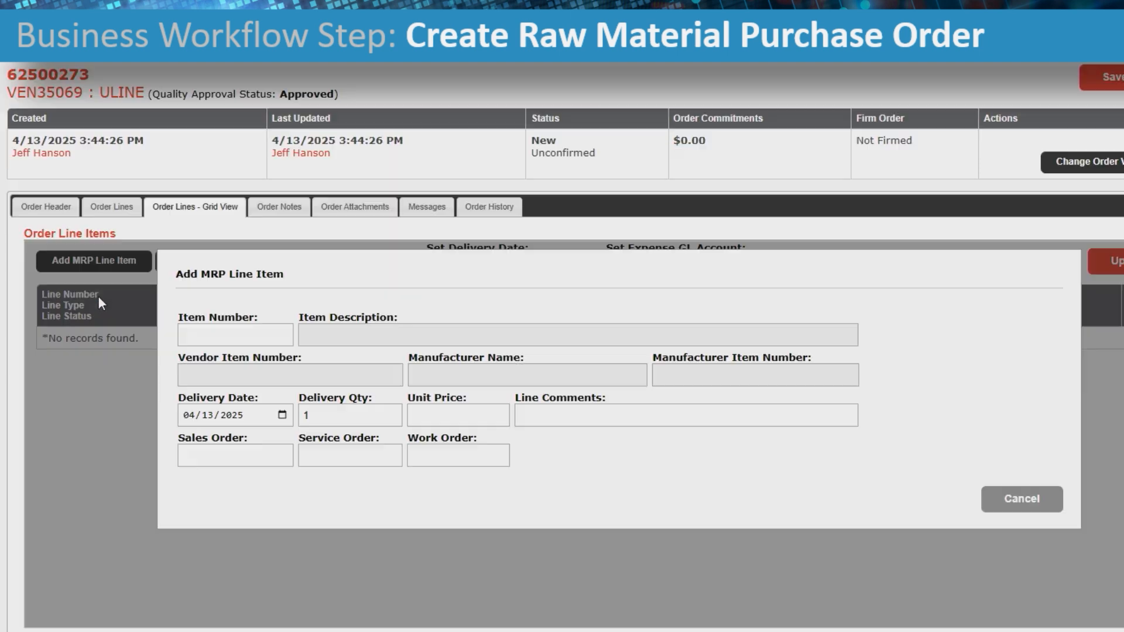
pyautogui.click(235, 334)
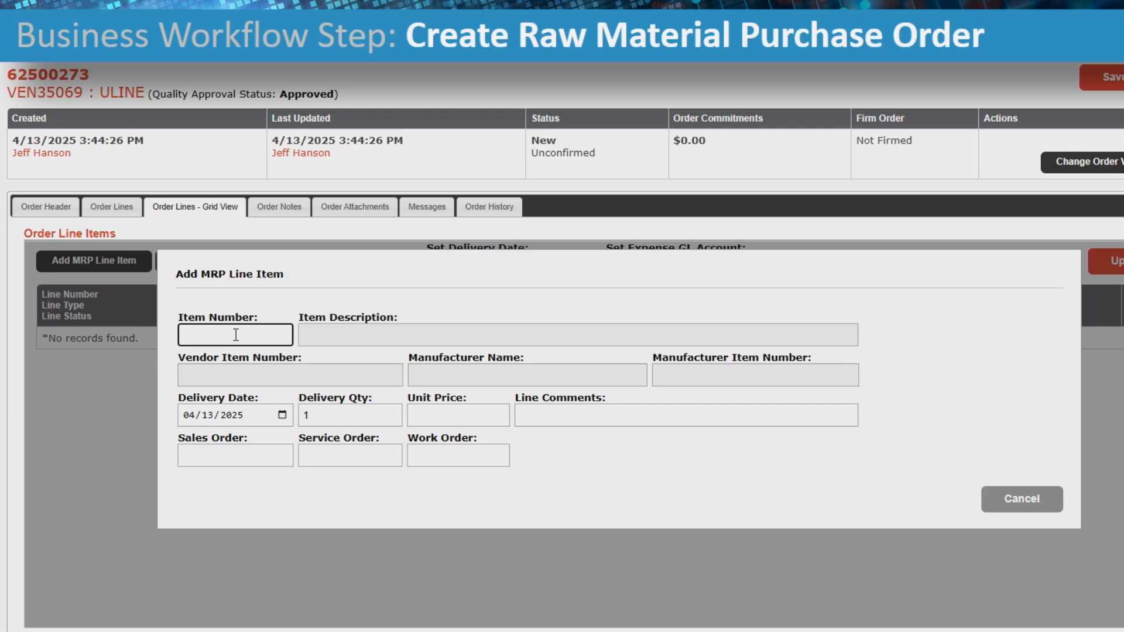
pyautogui.write('B-001')
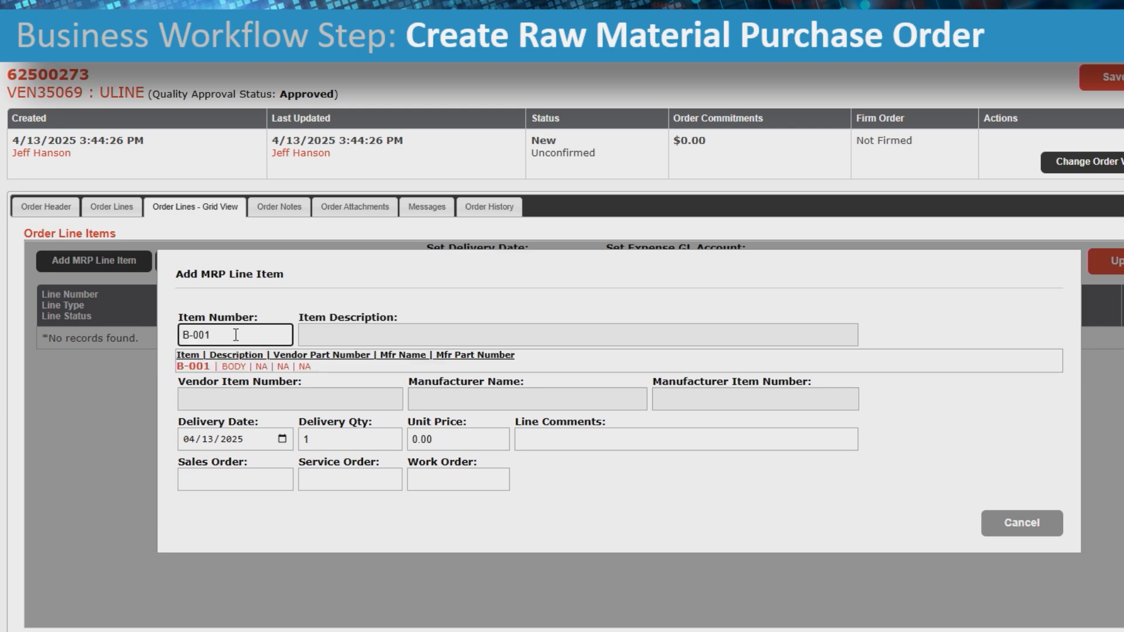
pyautogui.click(248, 367)
pyautogui.click(351, 417)
pyautogui.write('500')
pyautogui.press('Tab')
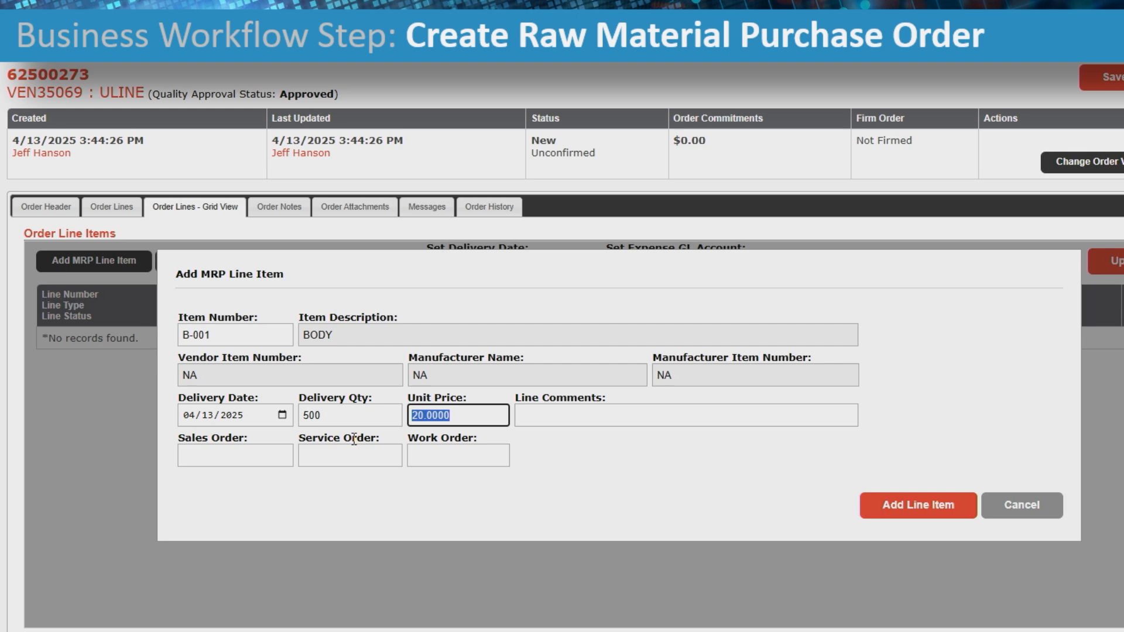
pyautogui.press('Tab')
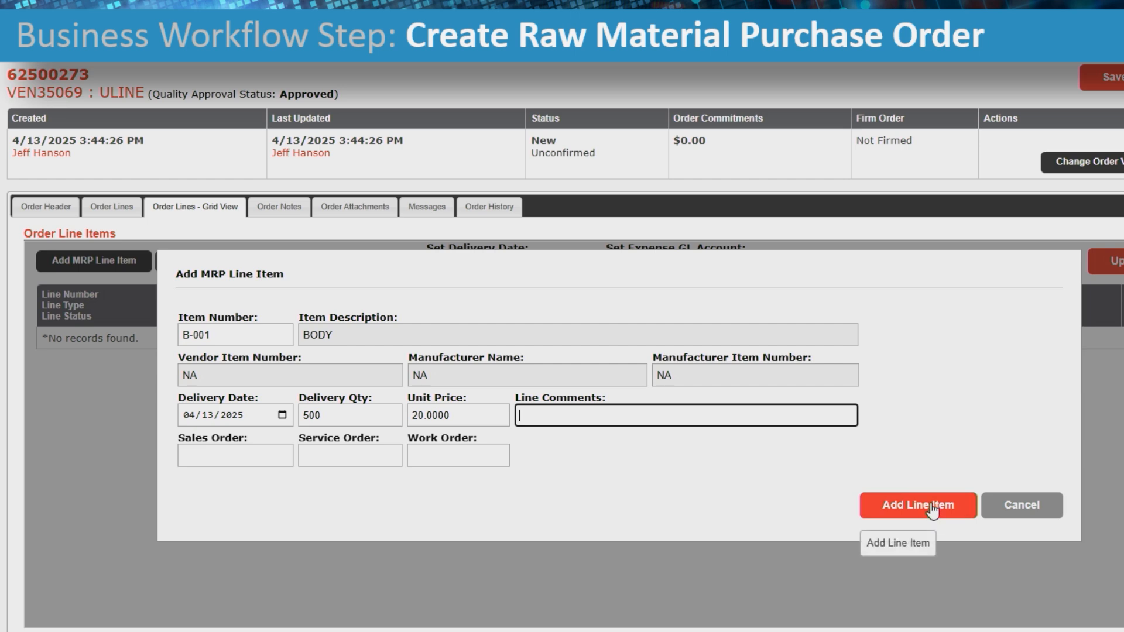
# Step: Look up the B-001 item record and select the work order number in its open demand orders, closing the record when done
pyautogui.click(431, 455)
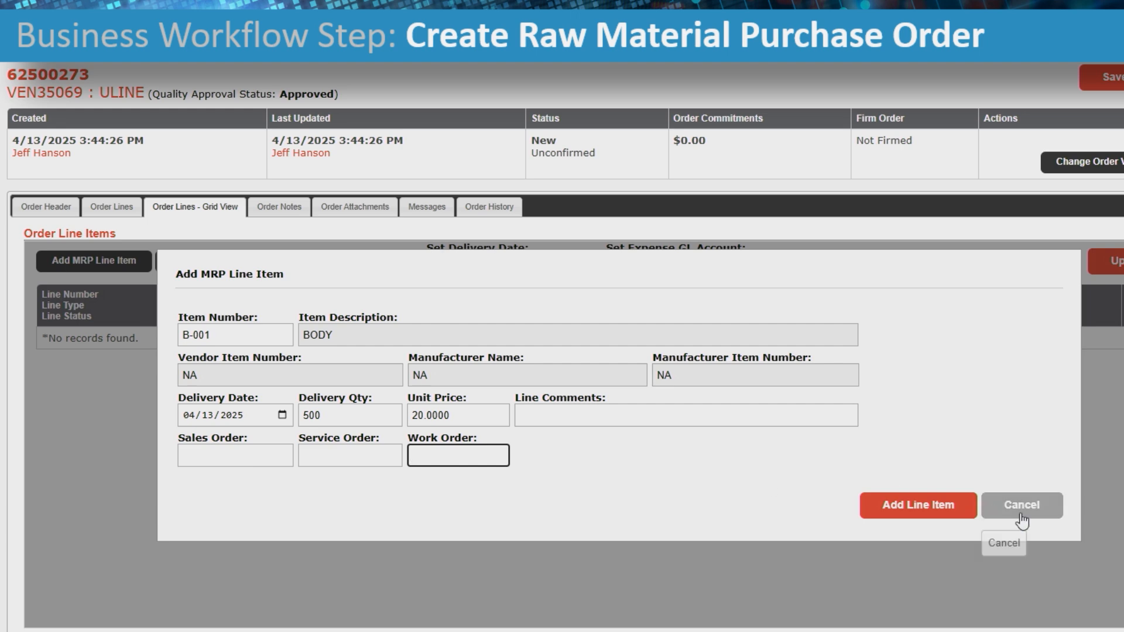
pyautogui.click(957, 515)
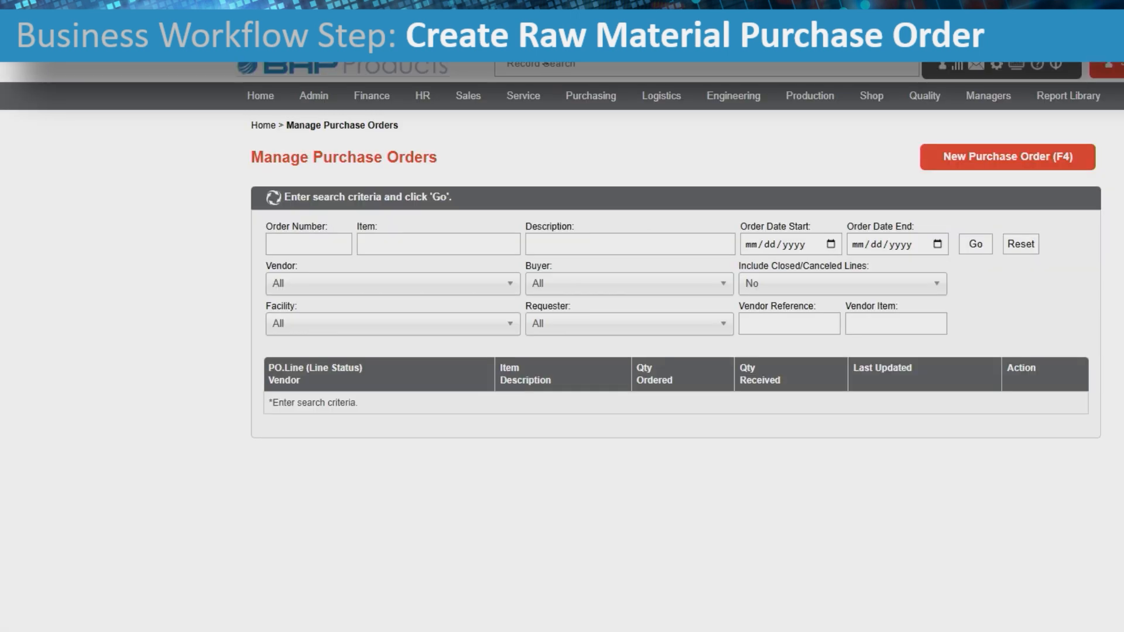
pyautogui.click(556, 68)
pyautogui.write('B-001')
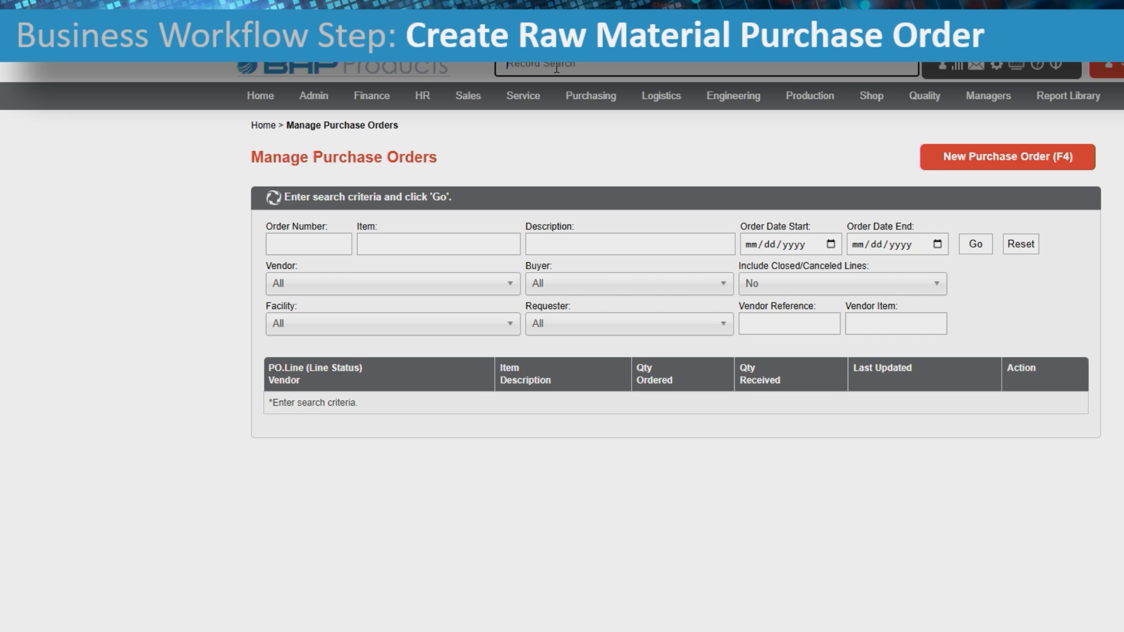
pyautogui.click(623, 93)
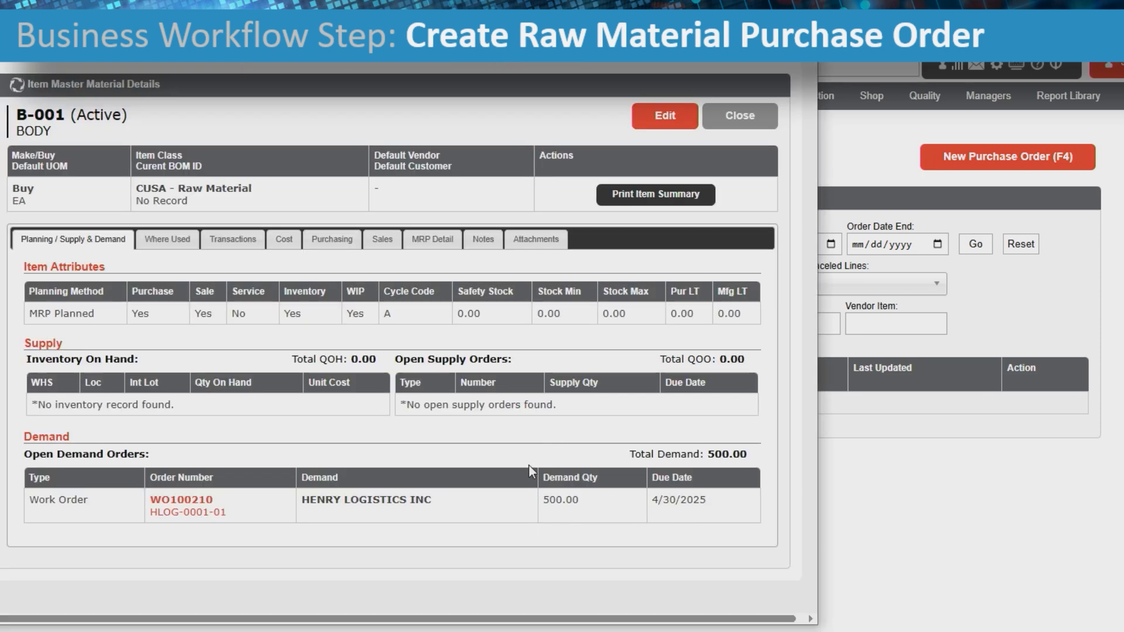
pyautogui.moveTo(170, 501); pyautogui.dragTo(214, 501)
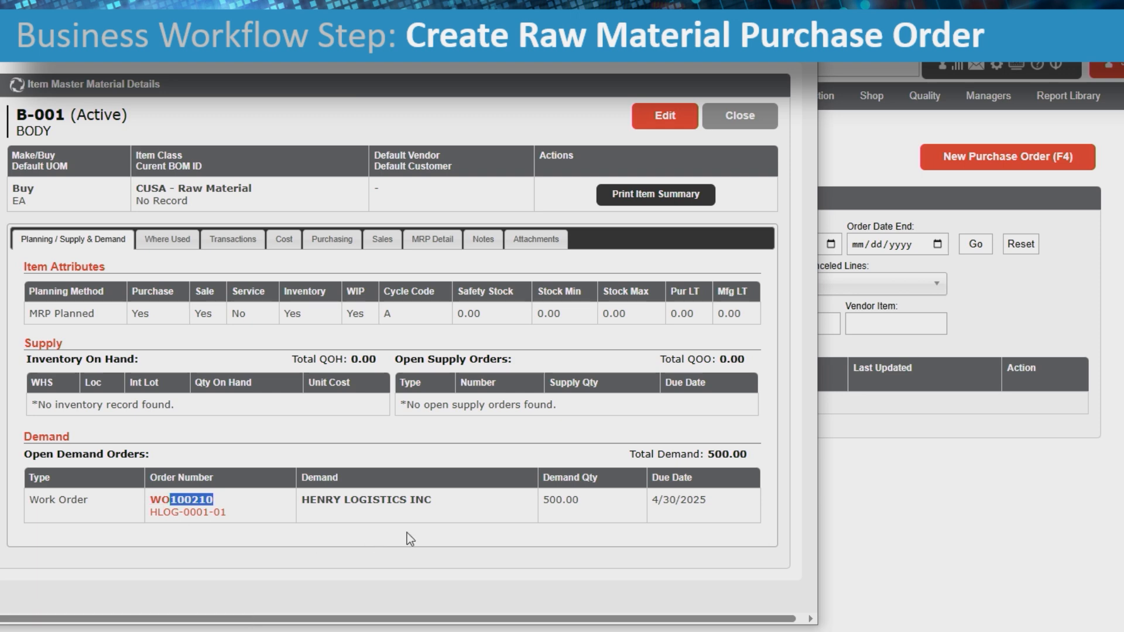
pyautogui.click(739, 117)
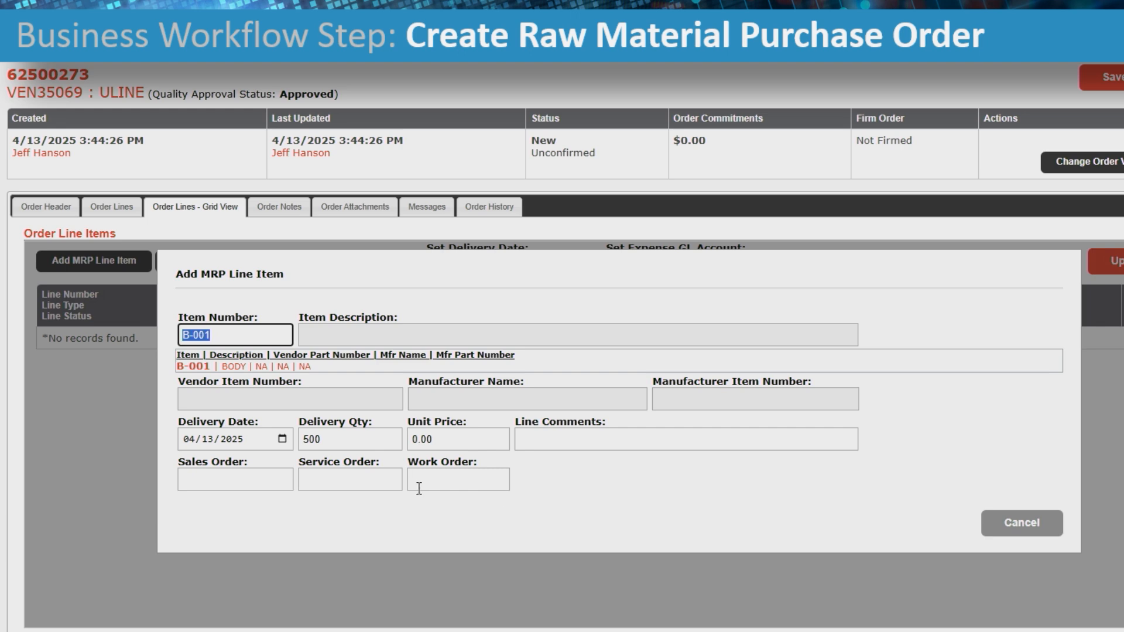
# Step: Enter the work order number on the B-001 line item and set its delivery date to 04/20/2025
pyautogui.click(443, 477)
pyautogui.write('100210')
pyautogui.click(566, 438)
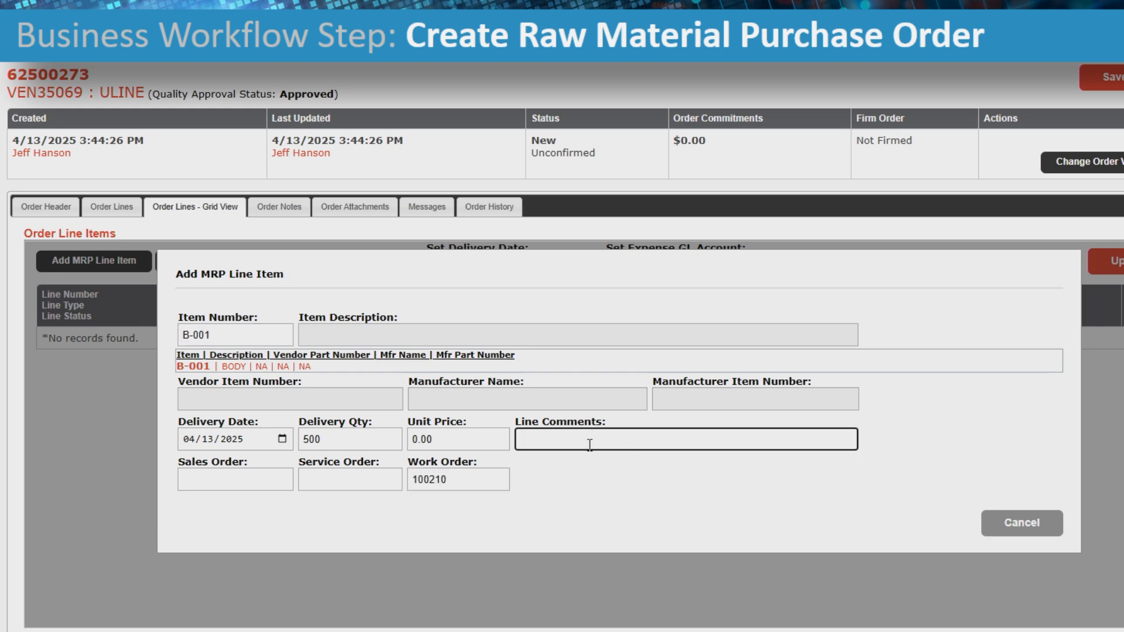
pyautogui.click(208, 440)
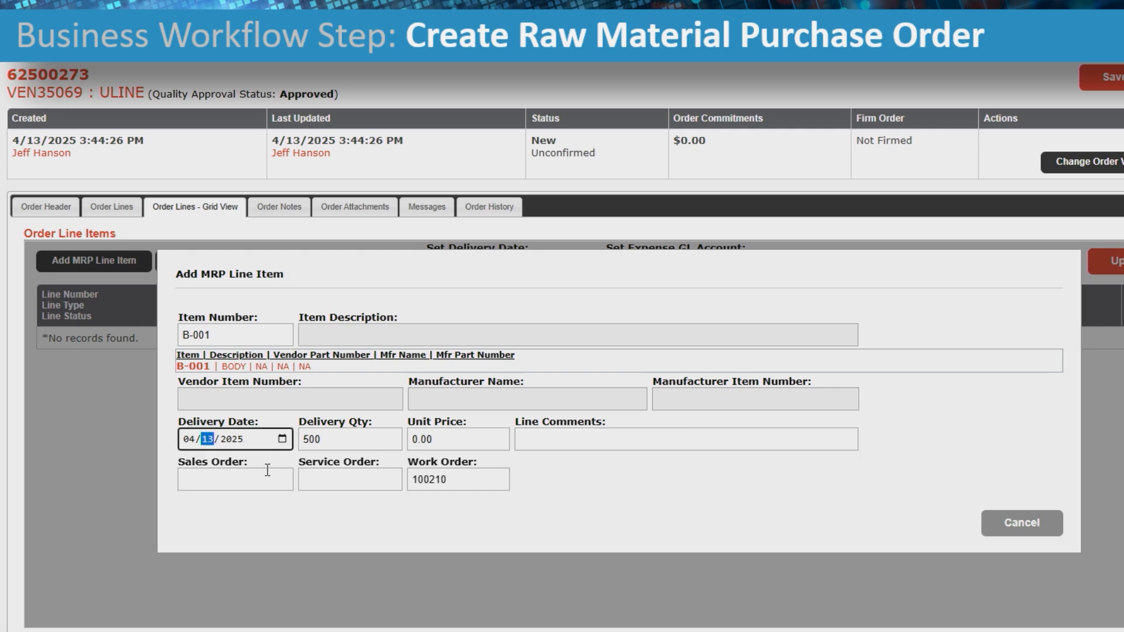
pyautogui.write('04')
pyautogui.hotkey('shift', 'Tab')
pyautogui.write('20')
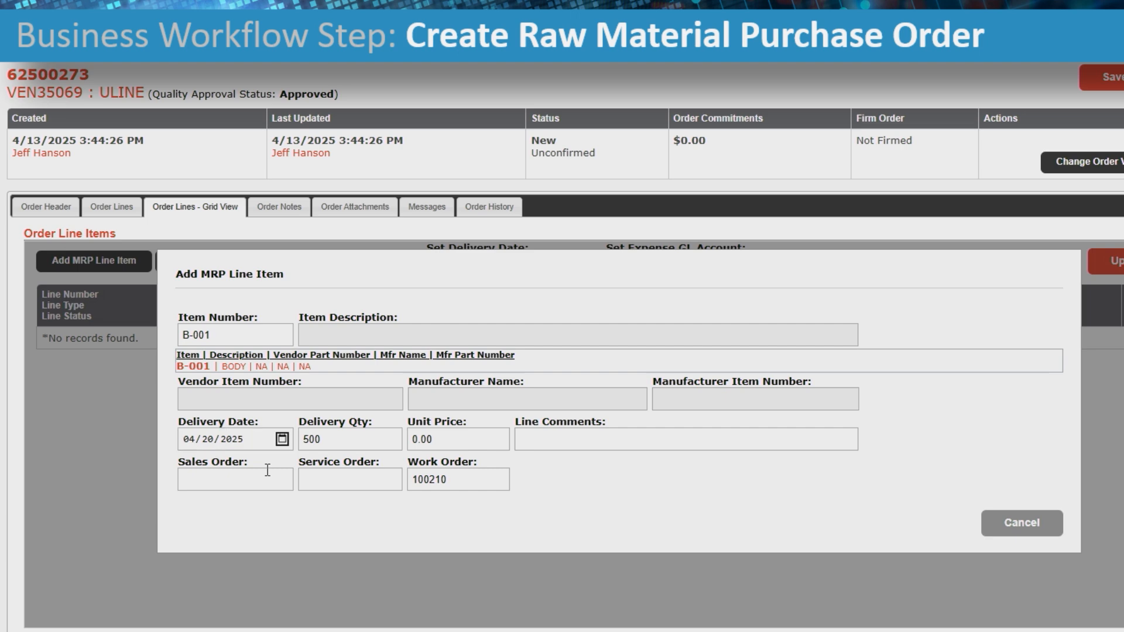
pyautogui.press('Tab')
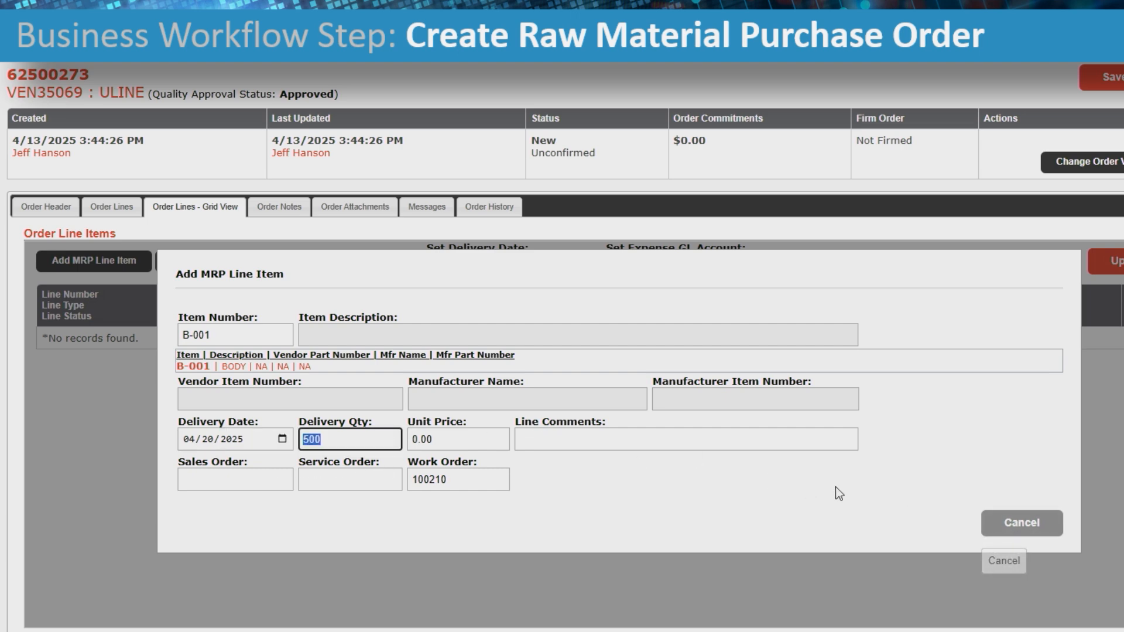
# Step: Reselect the matching B-001 BODY item and add the line item to the purchase order
pyautogui.click(271, 367)
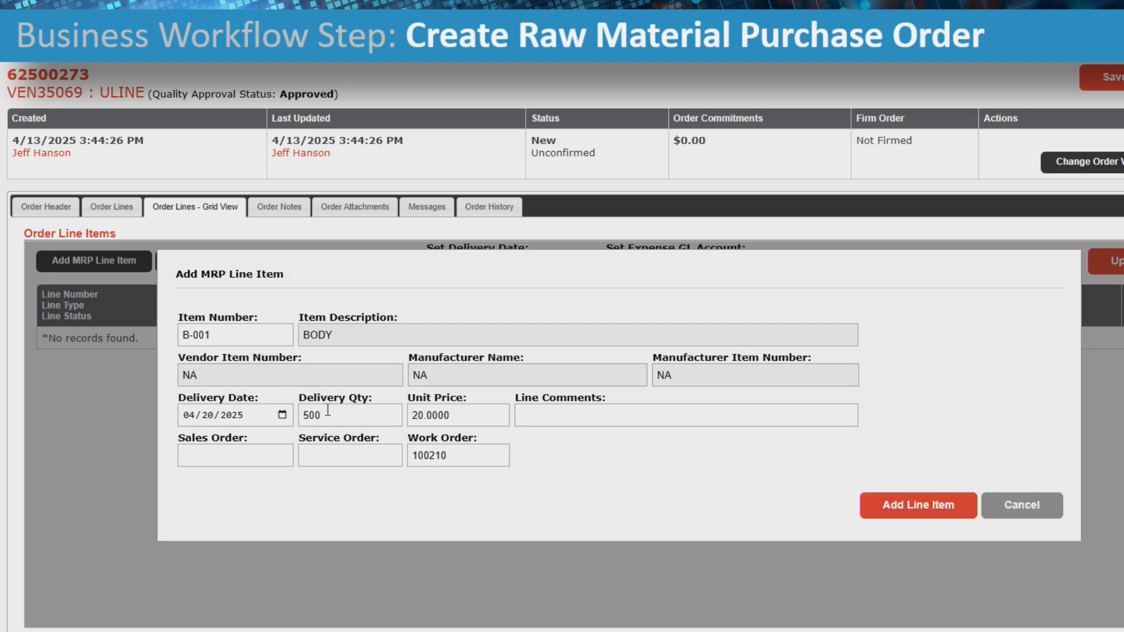
pyautogui.click(462, 417)
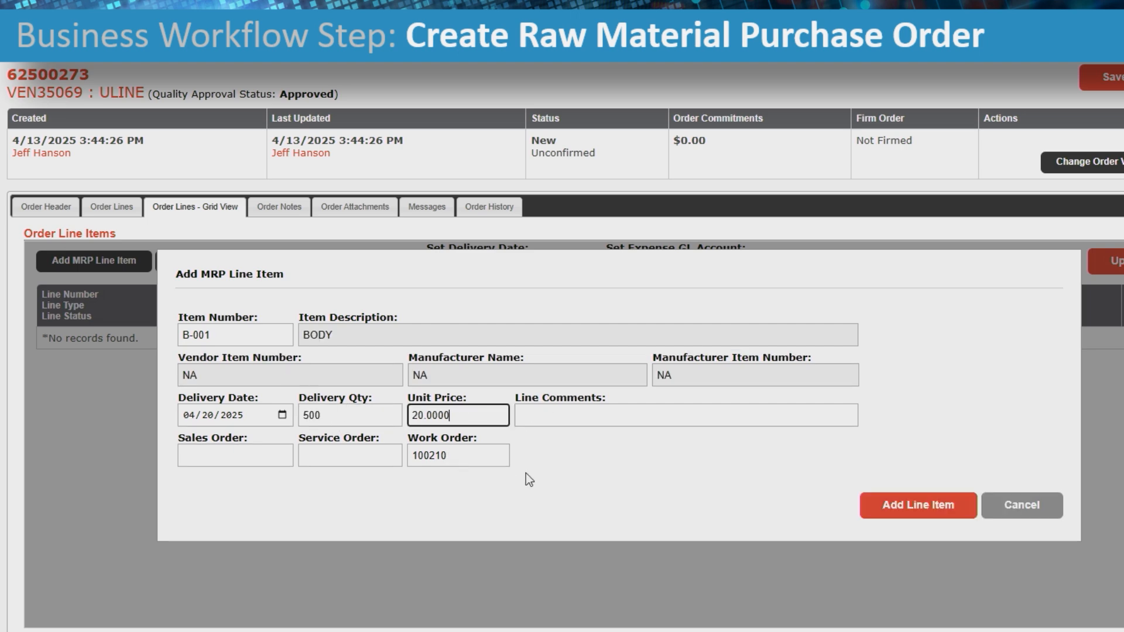
pyautogui.click(910, 501)
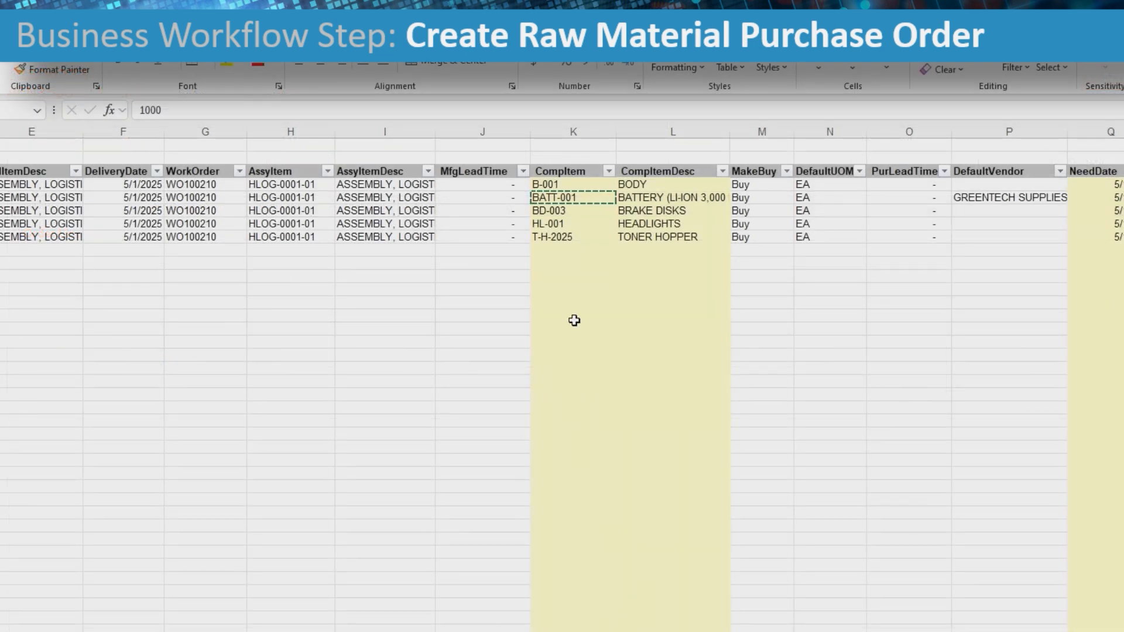
# Step: Pick component BATT-001 from the Excel requirements list and start an MRP line item for it on the purchase order
pyautogui.click(571, 317)
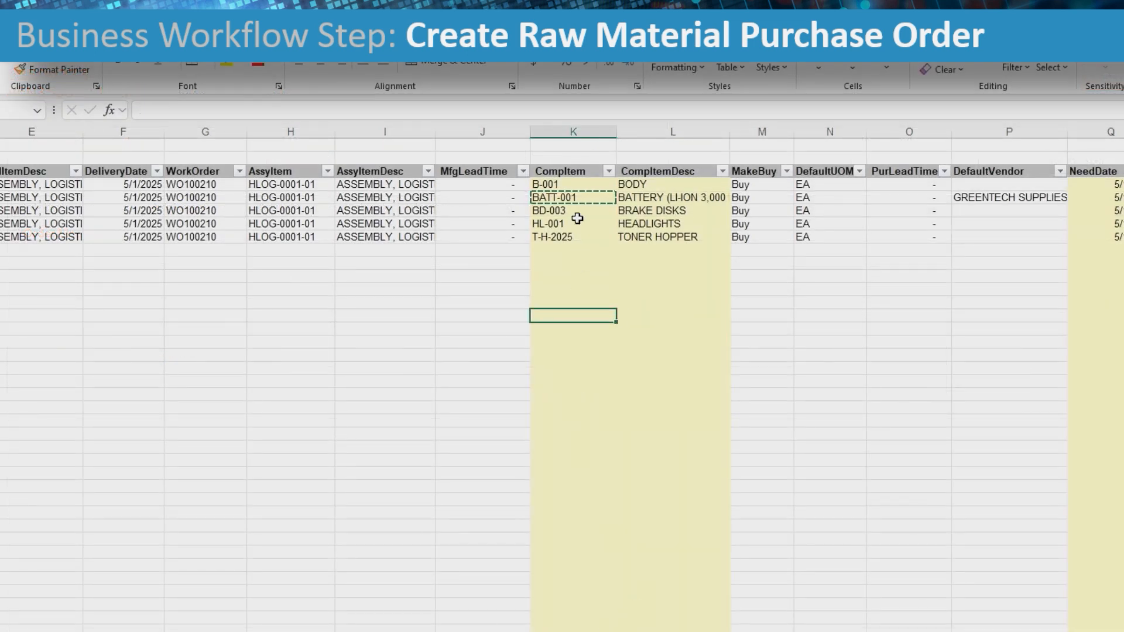
pyautogui.click(570, 197)
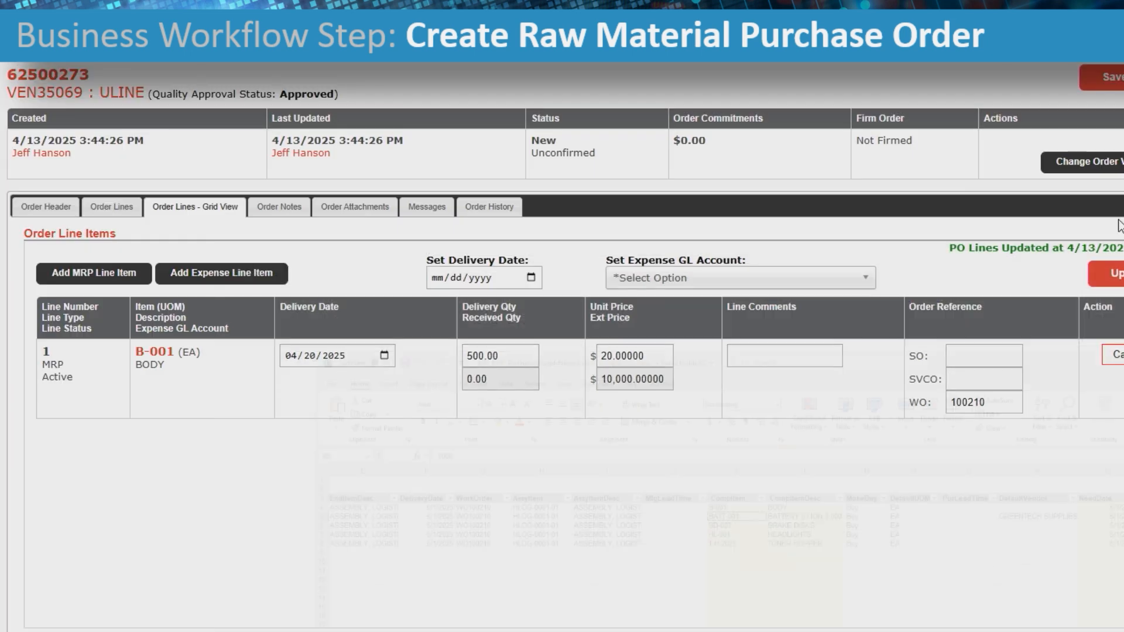
pyautogui.click(113, 281)
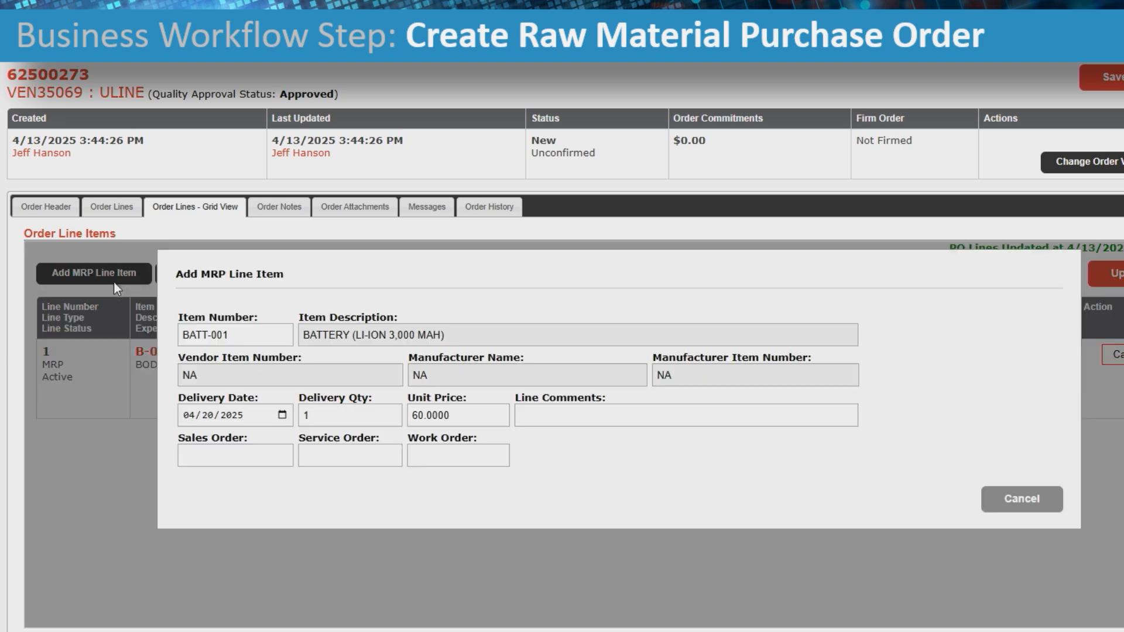
pyautogui.moveTo(236, 339); pyautogui.dragTo(126, 332)
pyautogui.write('BATT-001')
pyautogui.click(204, 367)
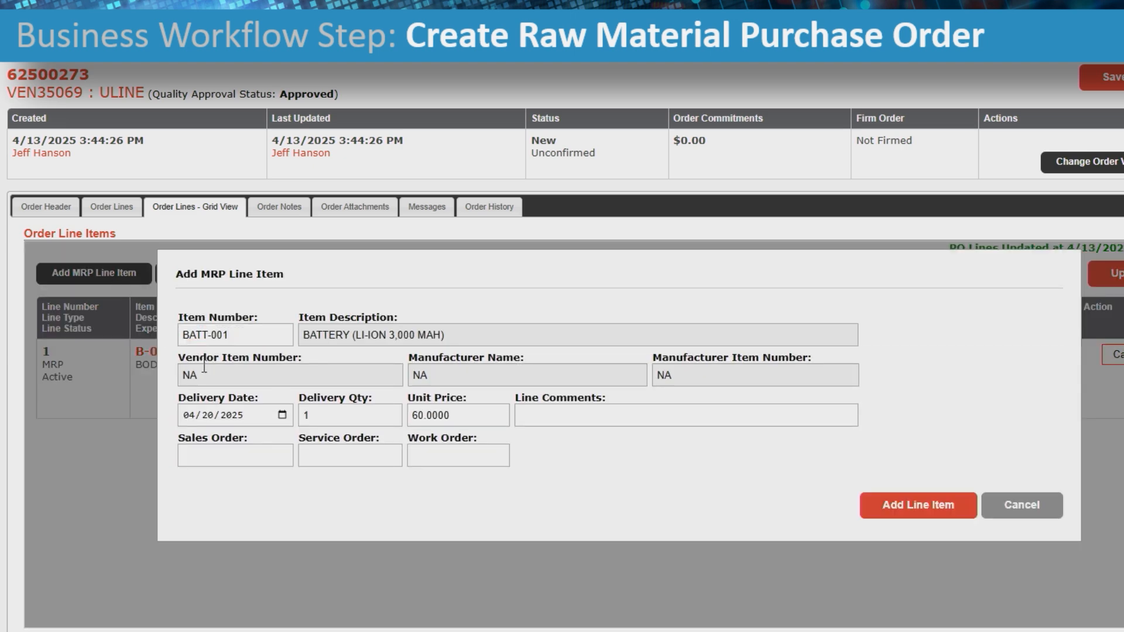
# Step: Set the BATT-001 delivery quantity to 1000 and add the line item to the purchase order
pyautogui.moveTo(304, 414); pyautogui.dragTo(270, 409)
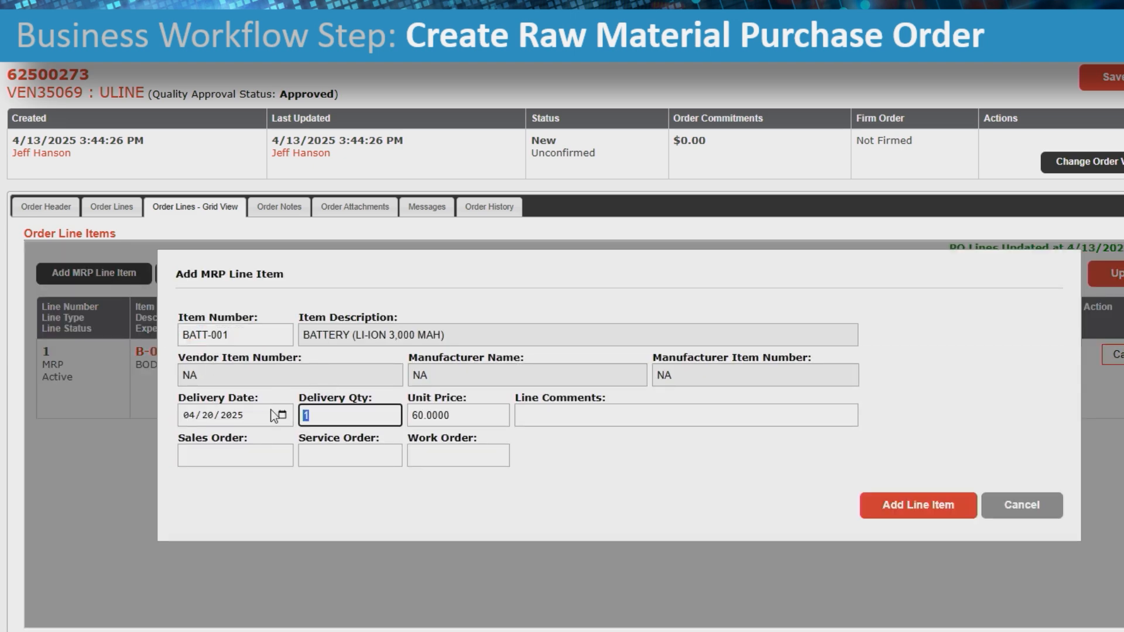
pyautogui.write('1000')
pyautogui.press('Tab')
pyautogui.press('Tab')
pyautogui.click(940, 516)
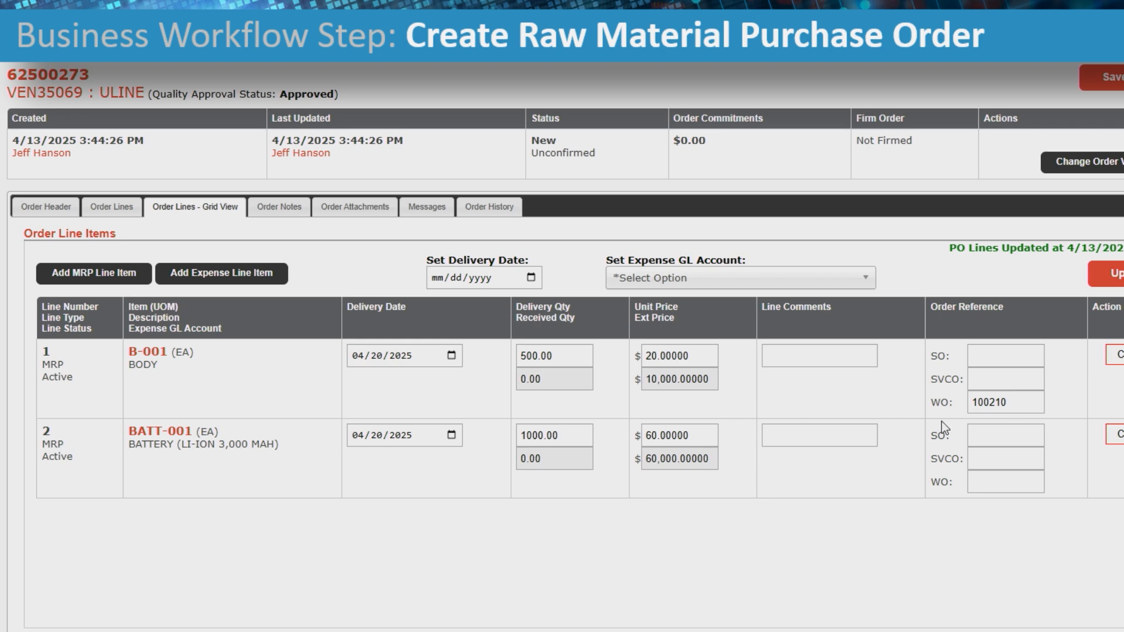
# Step: Copy the work order reference from the B-001 line to the BATT-001 line
pyautogui.moveTo(1029, 404); pyautogui.dragTo(944, 410)
pyautogui.hotkey('ctrl', 'c')
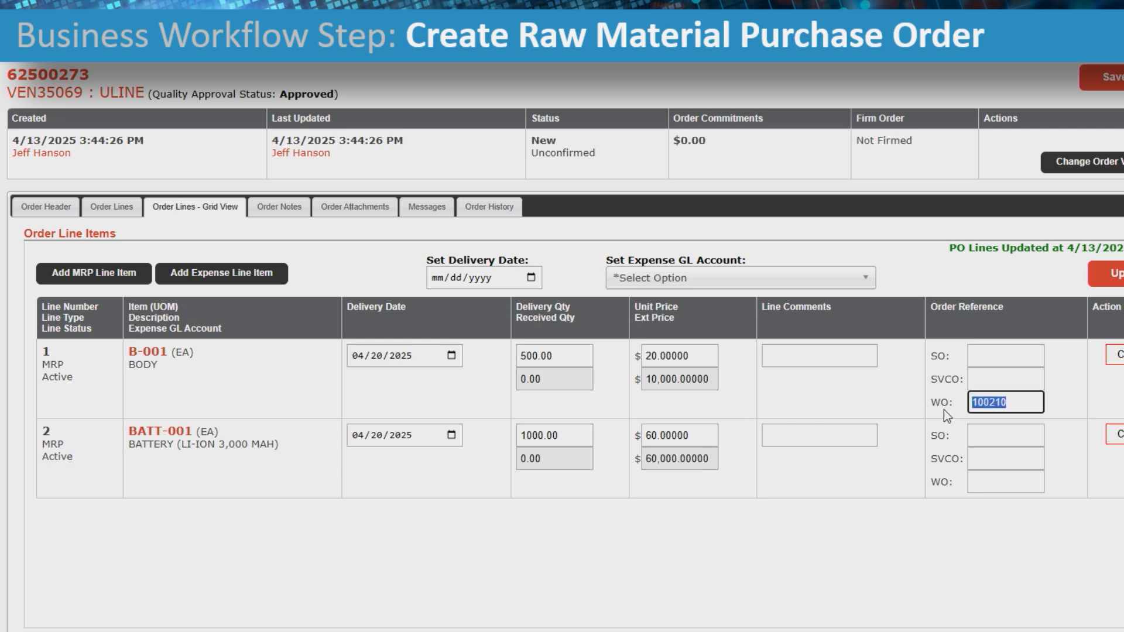
pyautogui.click(983, 484)
pyautogui.hotkey('ctrl', 'v')
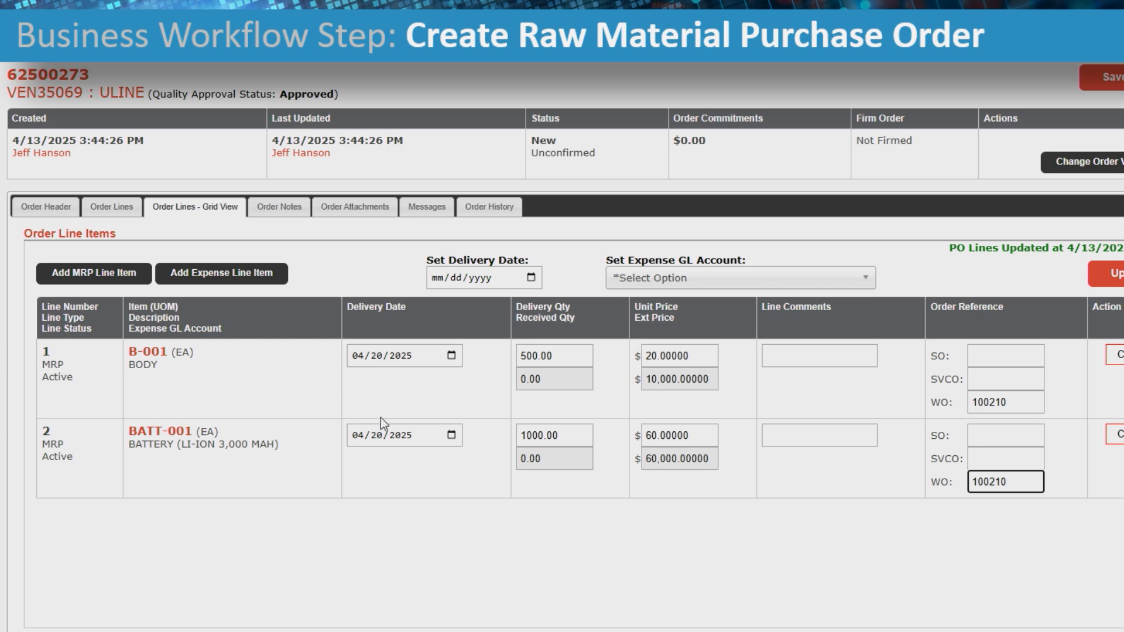
# Step: Copy component BD-003 from the Excel requirements list and start an MRP line item for that brake disks item
pyautogui.click(115, 273)
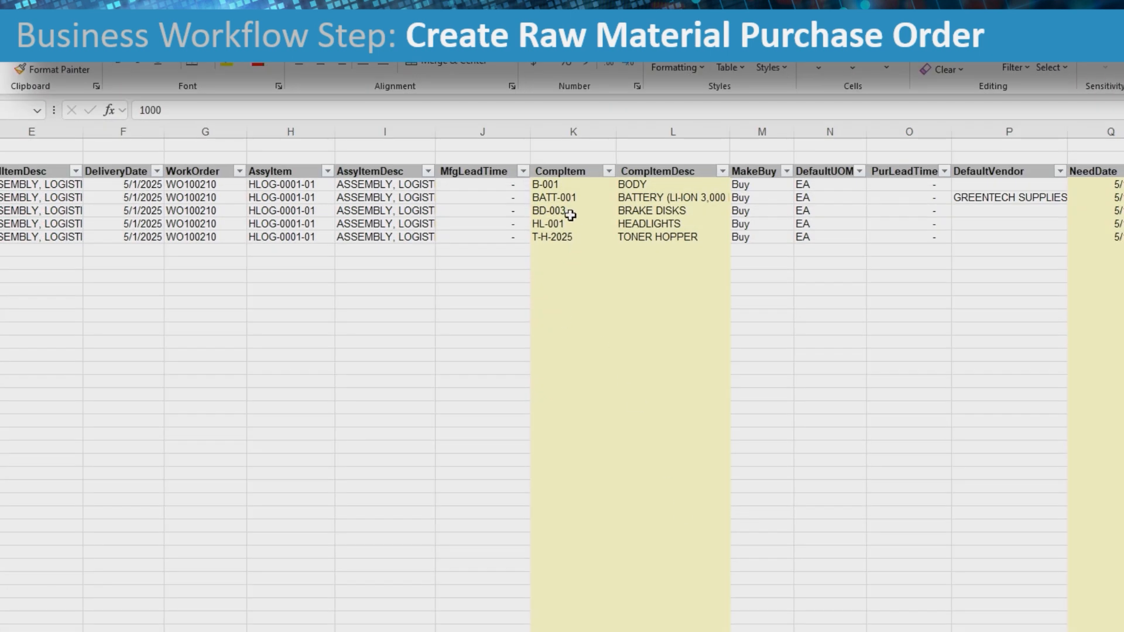
pyautogui.click(568, 213)
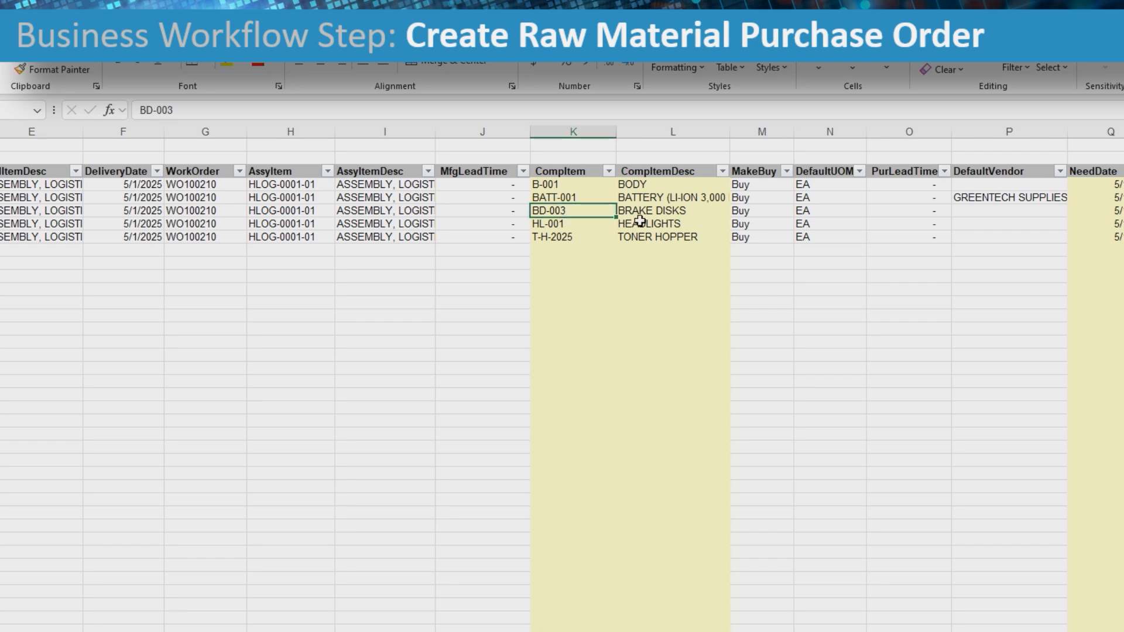
pyautogui.hotkey('ctrl', 'c')
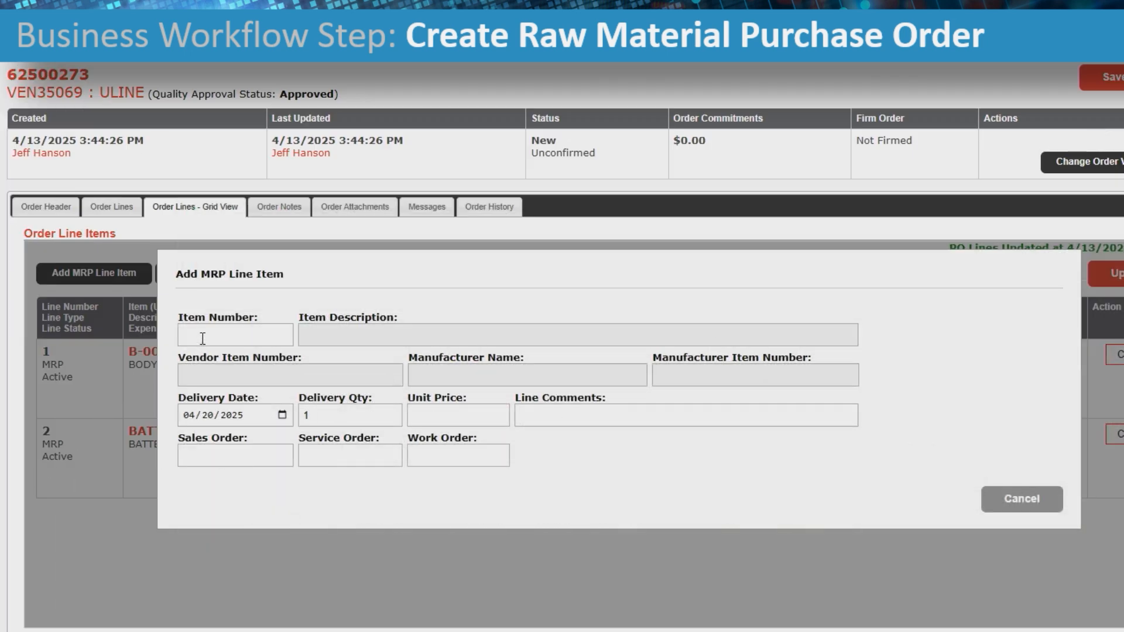
pyautogui.click(203, 338)
pyautogui.hotkey('ctrl', 'v')
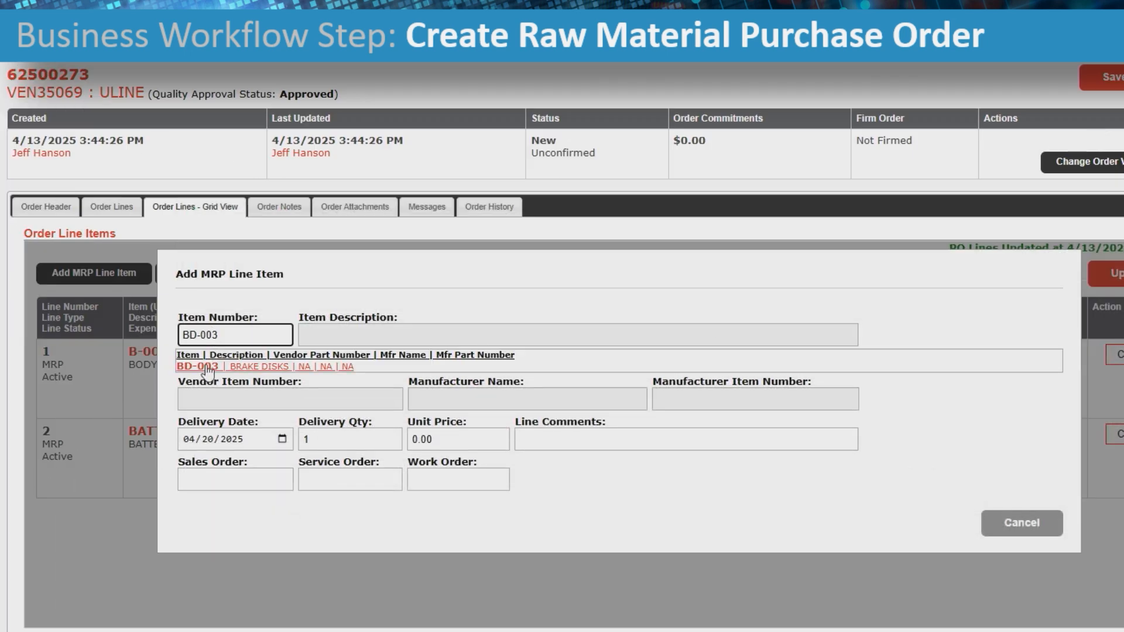
pyautogui.click(205, 369)
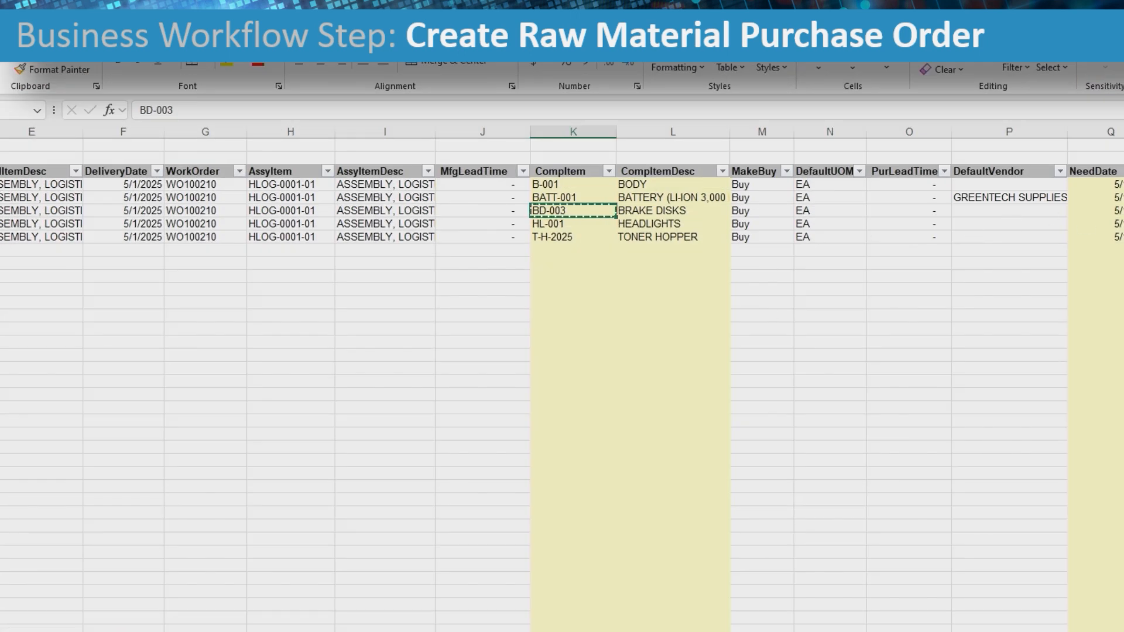
# Step: Check the BD-003 row in the Excel requirements list and set the line item's delivery quantity to 1760
pyautogui.click(1109, 212)
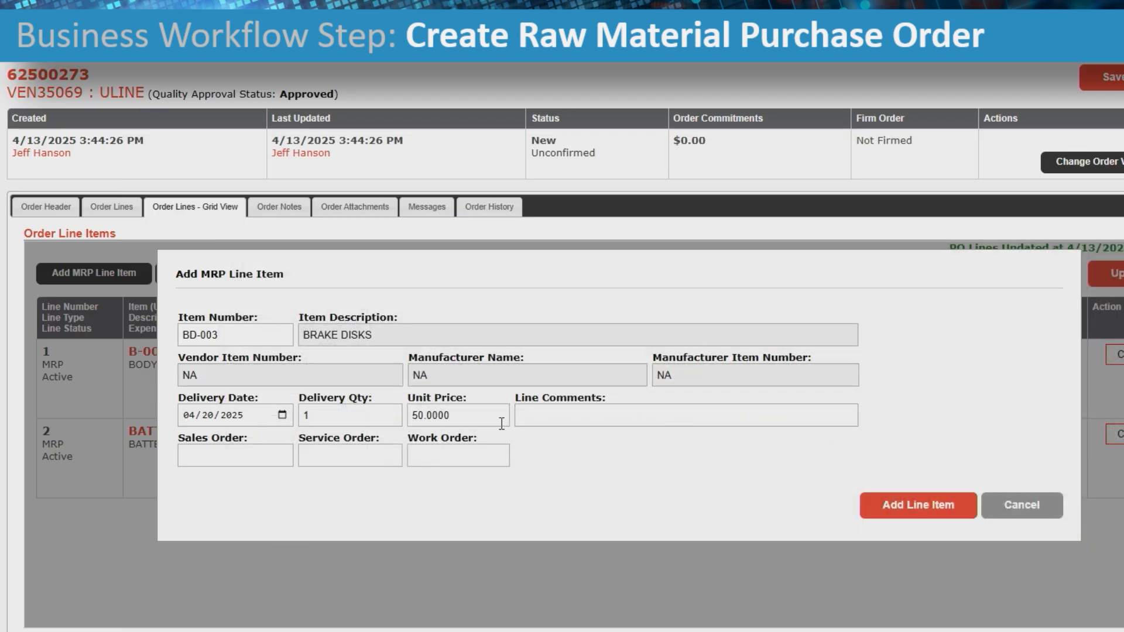
pyautogui.doubleClick(310, 407)
pyautogui.write('1760')
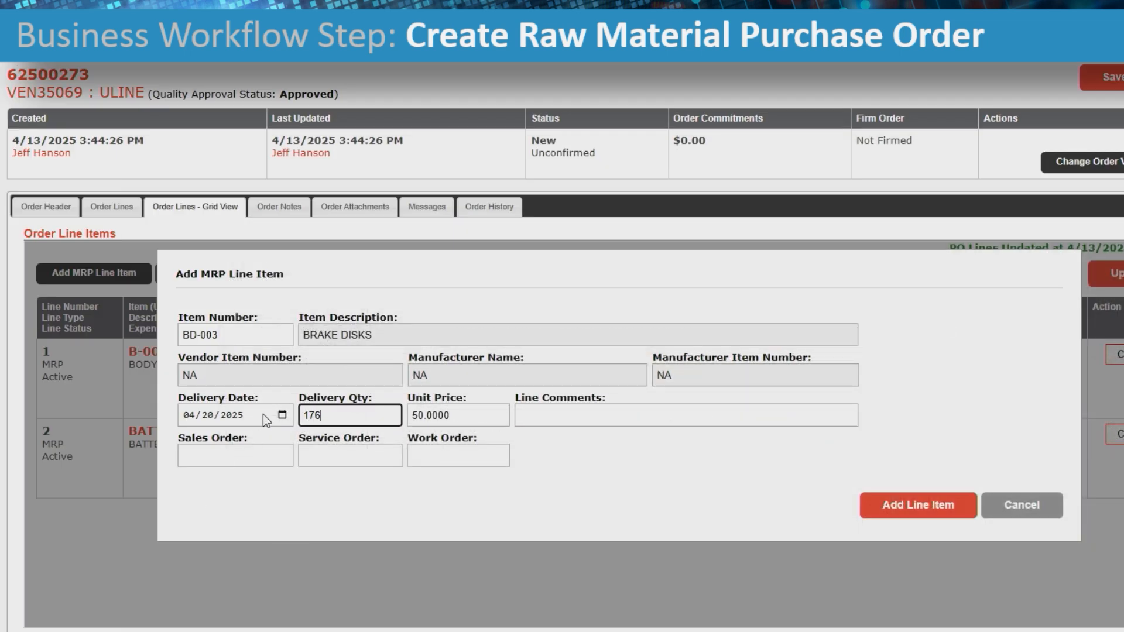
pyautogui.press('Tab')
# Step: Enter the work order number for the BD-003 line item and add it to the purchase order
pyautogui.click(447, 456)
pyautogui.write('107201')
pyautogui.press('BackSpace')
pyautogui.press('BackSpace')
pyautogui.write('210')
pyautogui.click(936, 506)
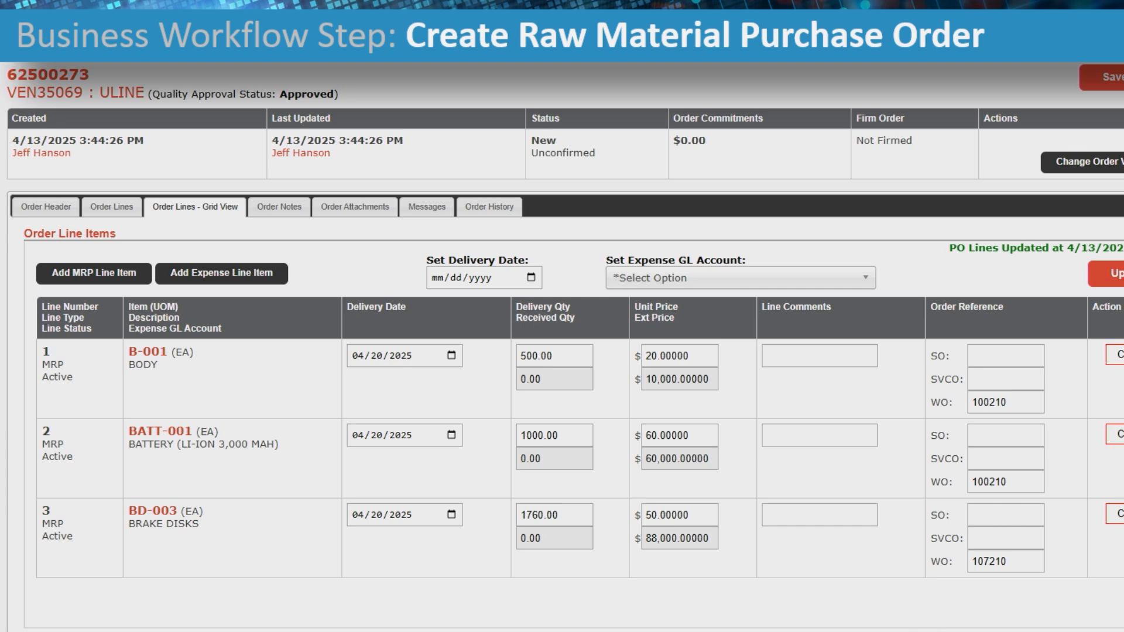
# Step: Copy component HL-001 from the Excel requirements list and start an MRP line item for that headlights item
pyautogui.hotkey('alt', 'Tab')
pyautogui.click(555, 223)
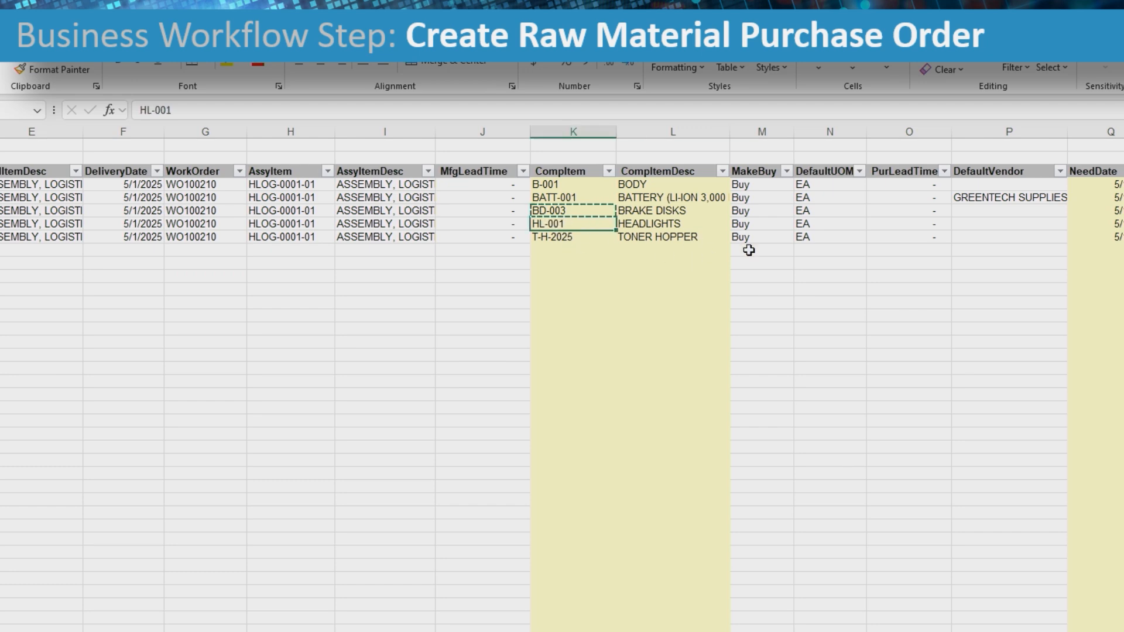
pyautogui.hotkey('ctrl', 'c')
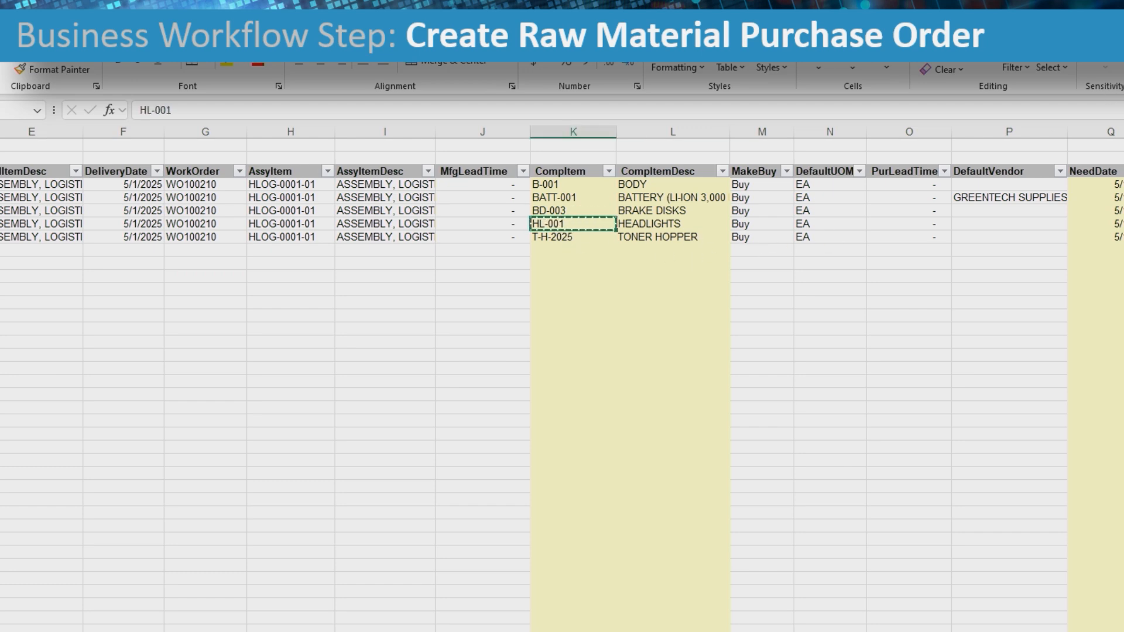
pyautogui.hotkey('alt', 'Tab')
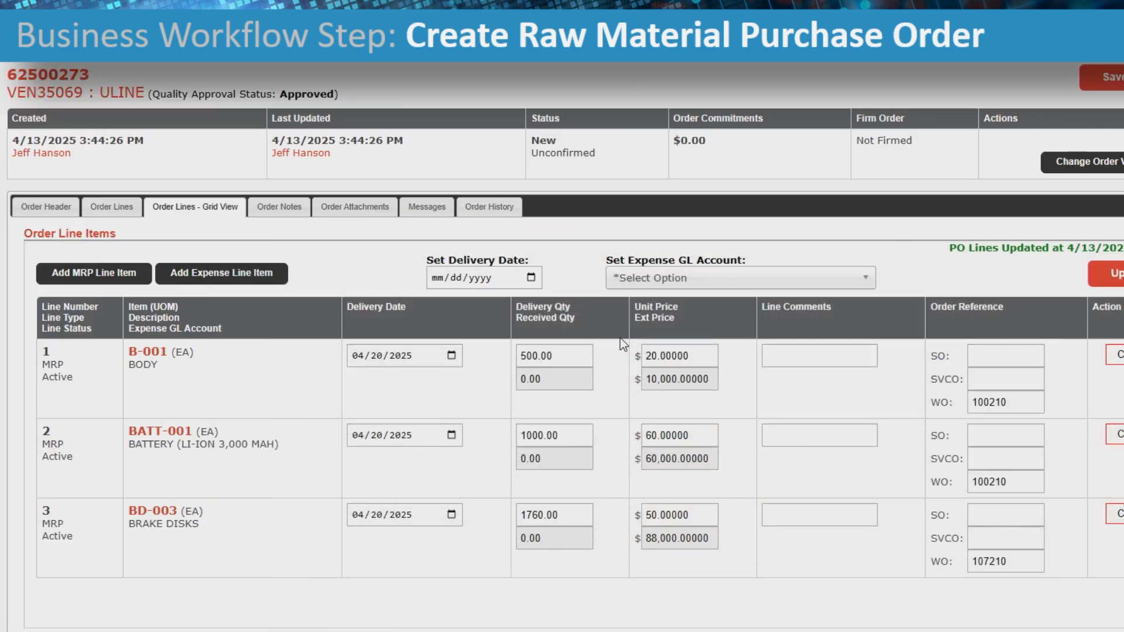
pyautogui.click(128, 281)
pyautogui.click(223, 335)
pyautogui.hotkey('ctrl', 'v')
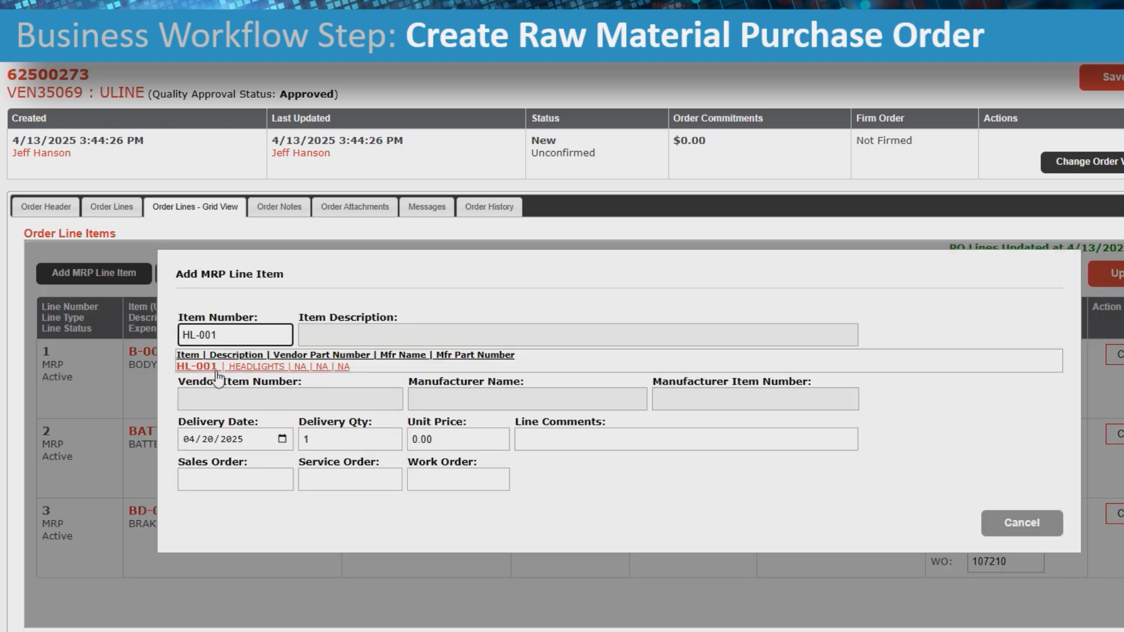
pyautogui.click(199, 367)
# Step: Set the HL-001 delivery quantity to 1952, enter the work order number and add the line to the purchase order
pyautogui.write('1952')
pyautogui.press('Tab')
pyautogui.press('Tab')
pyautogui.click(438, 459)
pyautogui.write('107210')
pyautogui.click(898, 520)
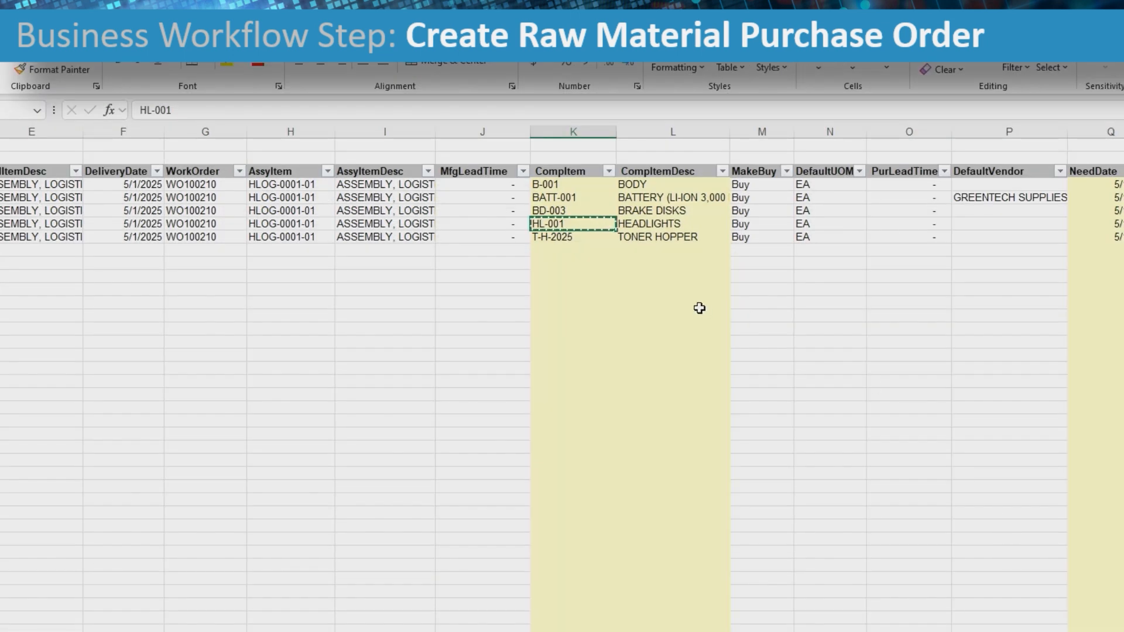
# Step: Copy component T-H-2025 from the Excel requirements list and start an MRP line item for that toner hopper item
pyautogui.press('Down')
pyautogui.hotkey('ctrl', 'c')
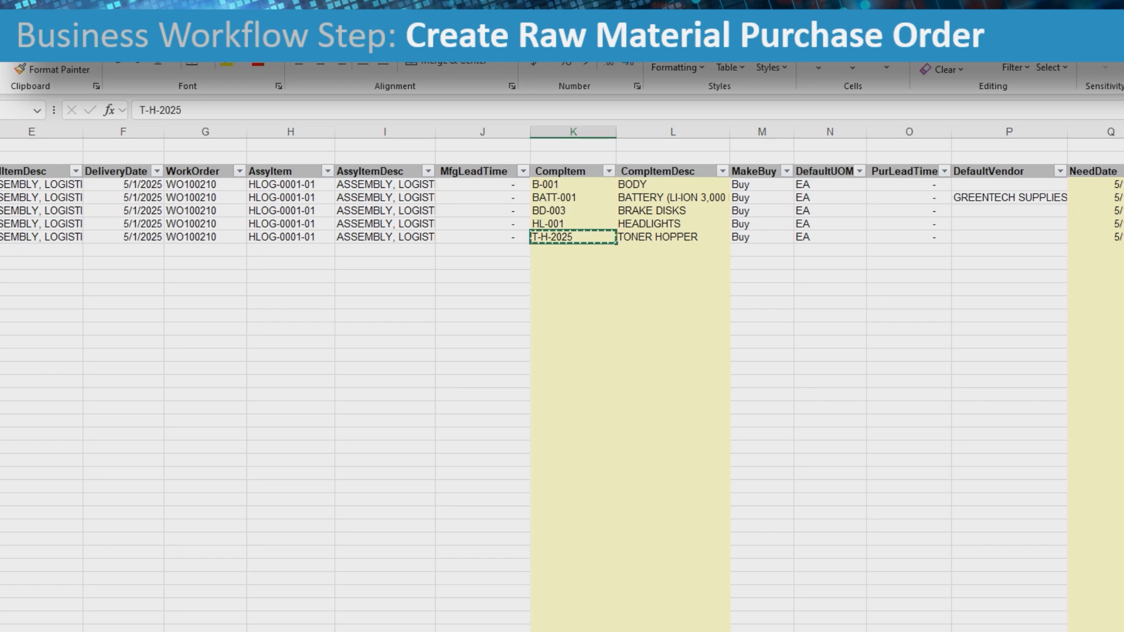
pyautogui.hotkey('alt', 'Tab')
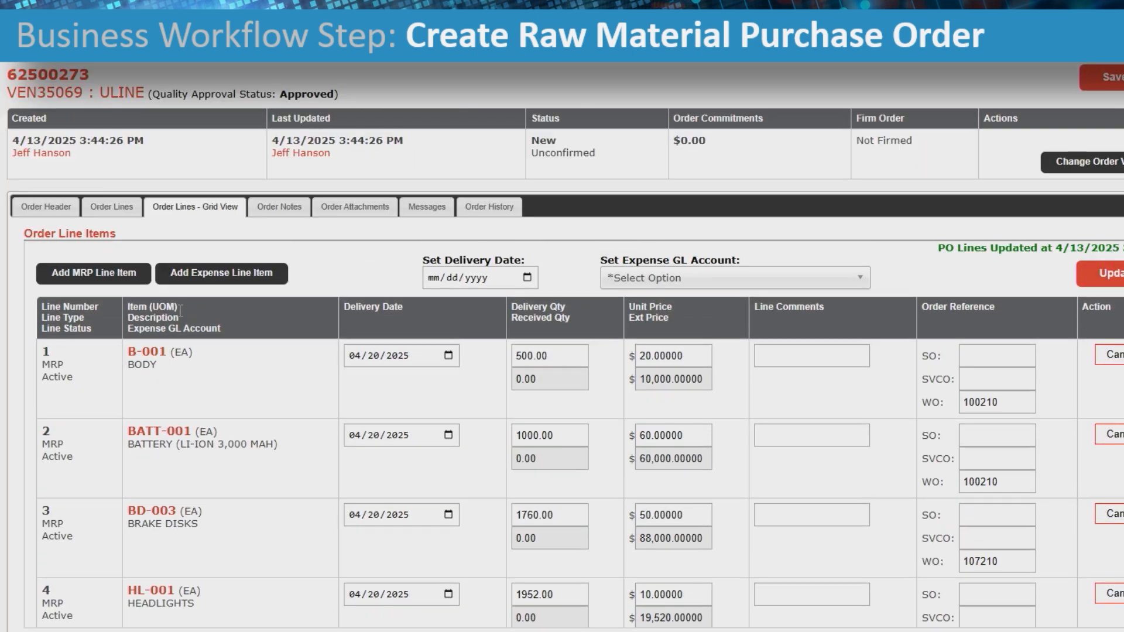
pyautogui.click(94, 273)
pyautogui.click(216, 330)
pyautogui.hotkey('ctrl', 'v')
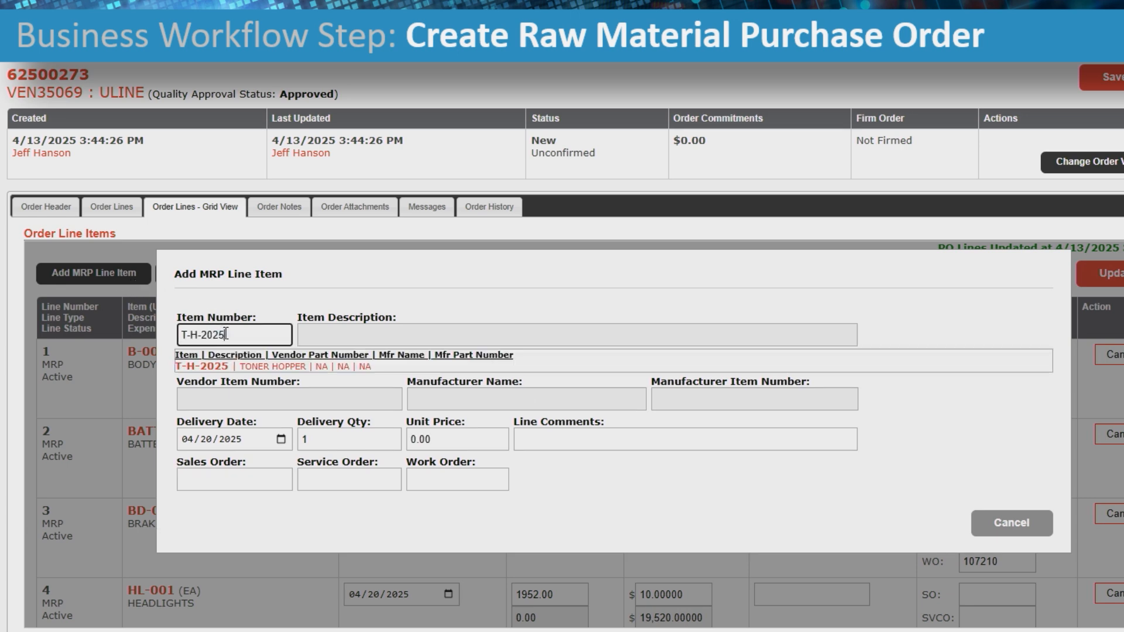
pyautogui.click(224, 368)
# Step: Set the T-H-2025 delivery quantity to 1500 and unit price to 15.95, enter the work order number and add the line
pyautogui.click(328, 417)
pyautogui.write('1500')
pyautogui.press('Tab')
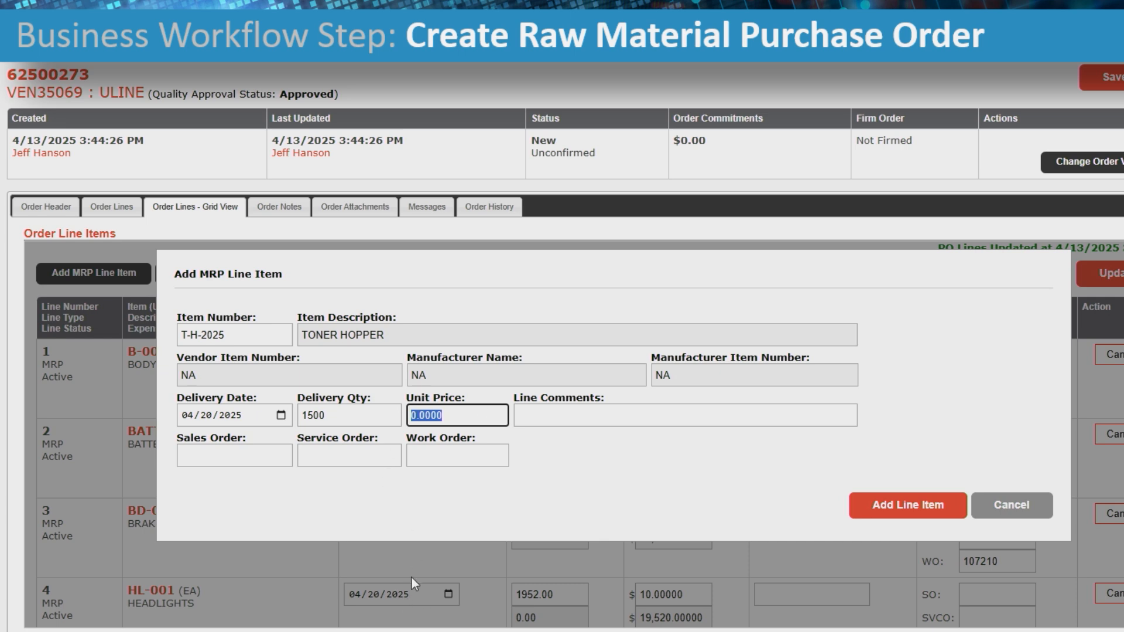
pyautogui.write('15.95')
pyautogui.press('Tab')
pyautogui.press('Tab')
pyautogui.press('Tab')
pyautogui.press('Tab')
pyautogui.write('107210')
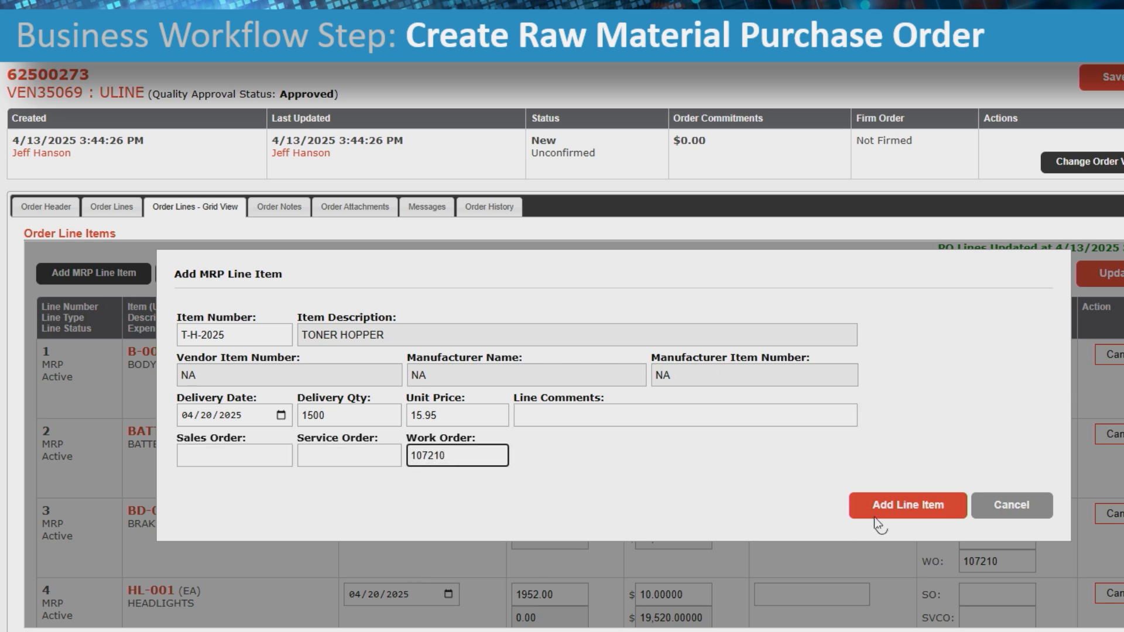
pyautogui.click(891, 503)
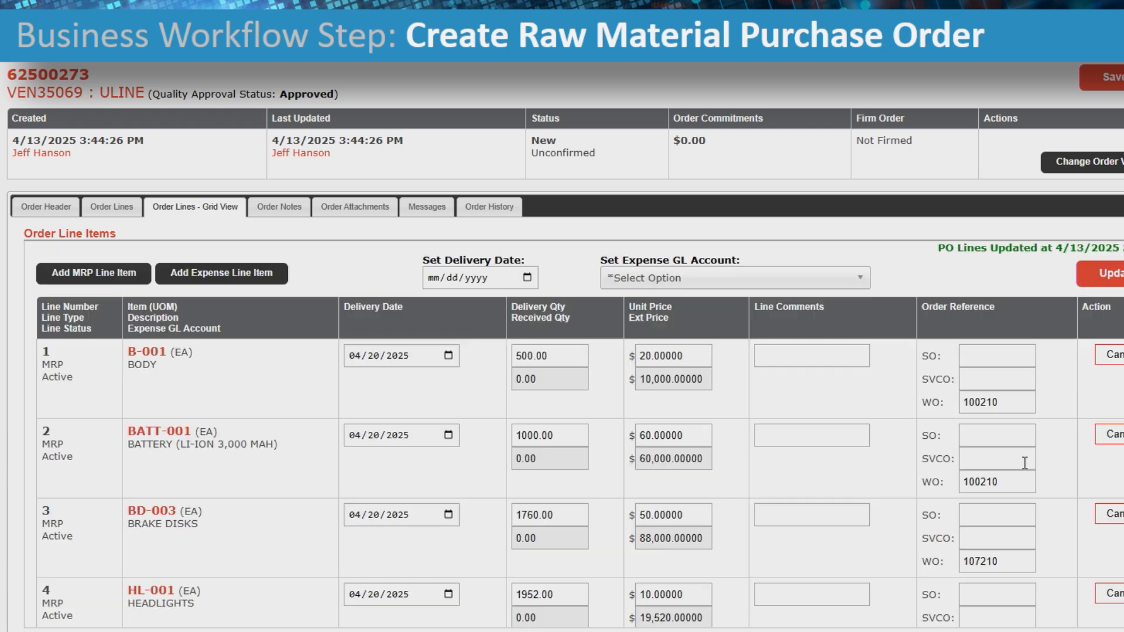
# Step: Review the added order lines and save the purchase order
pyautogui.scroll(-2, 1044, 453)
pyautogui.scroll(2, 1045, 453)
pyautogui.click(1117, 78)
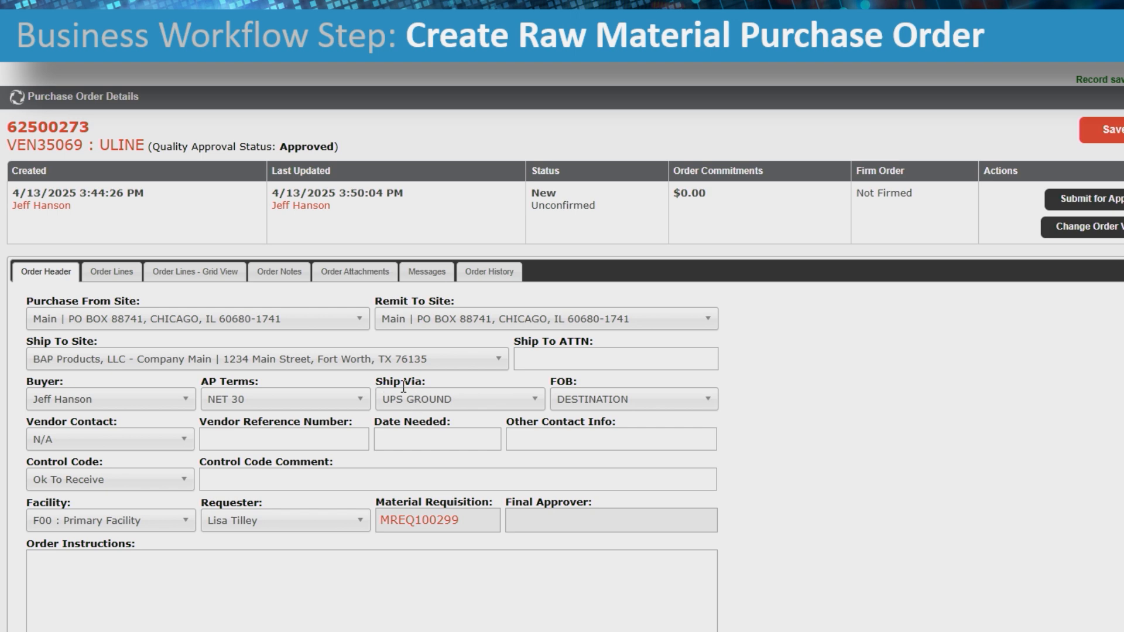
# Step: Enter the order instructions "SHIP TO ARRIVE BY 4/20/2025" in the purchase order header
pyautogui.click(113, 446)
pyautogui.click(113, 445)
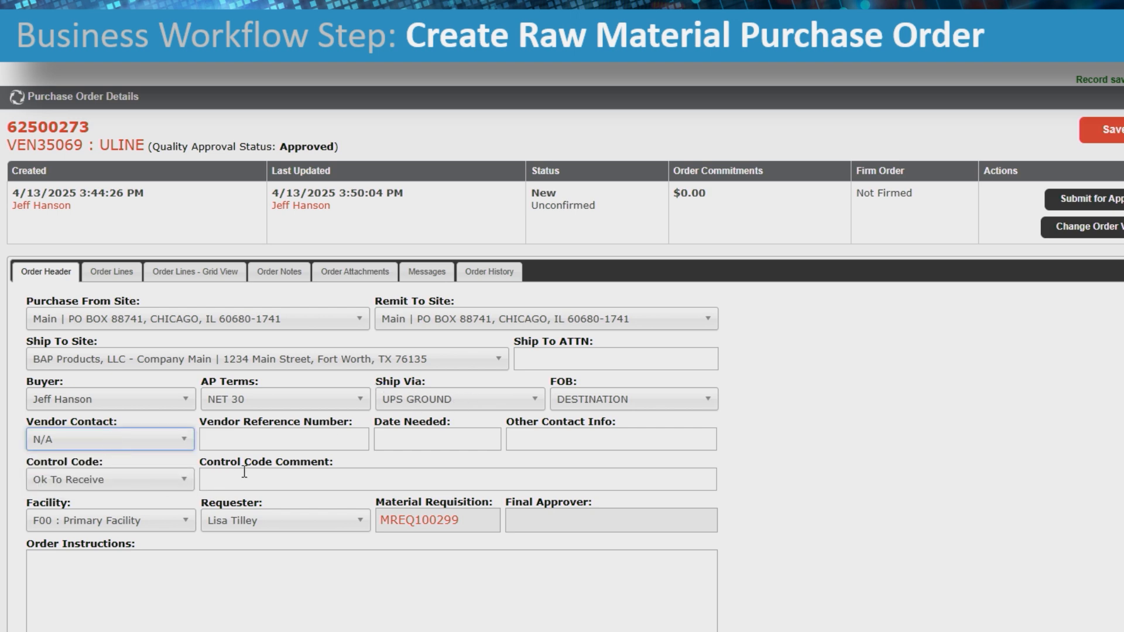
pyautogui.click(133, 573)
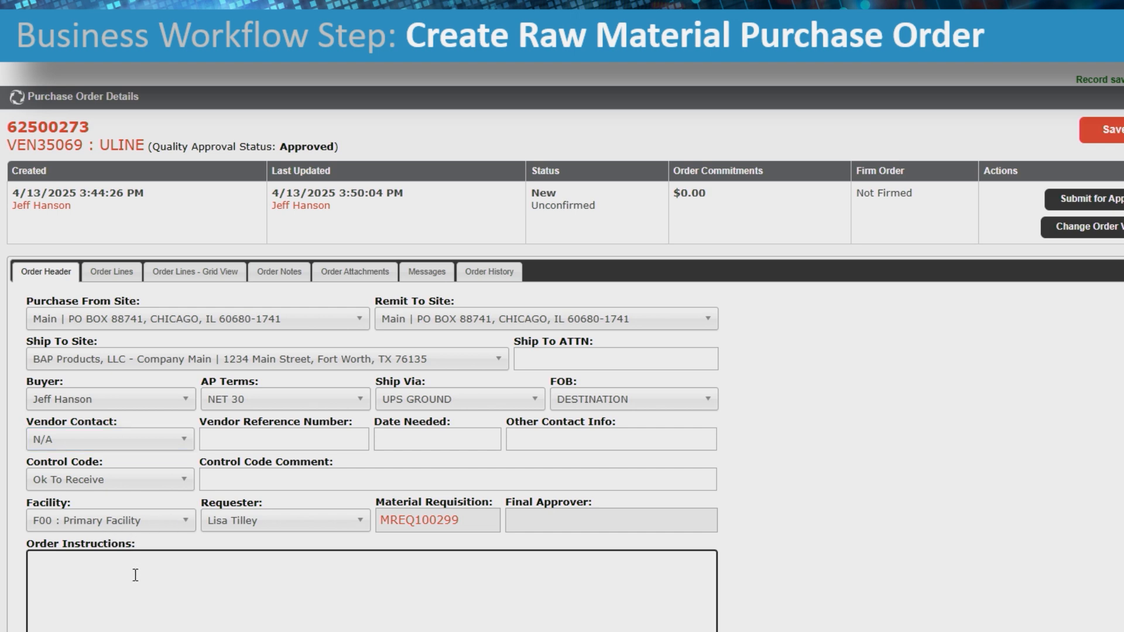
pyautogui.write('SHIP')
pyautogui.write('TO ARRIVE BY 4/20/2025')
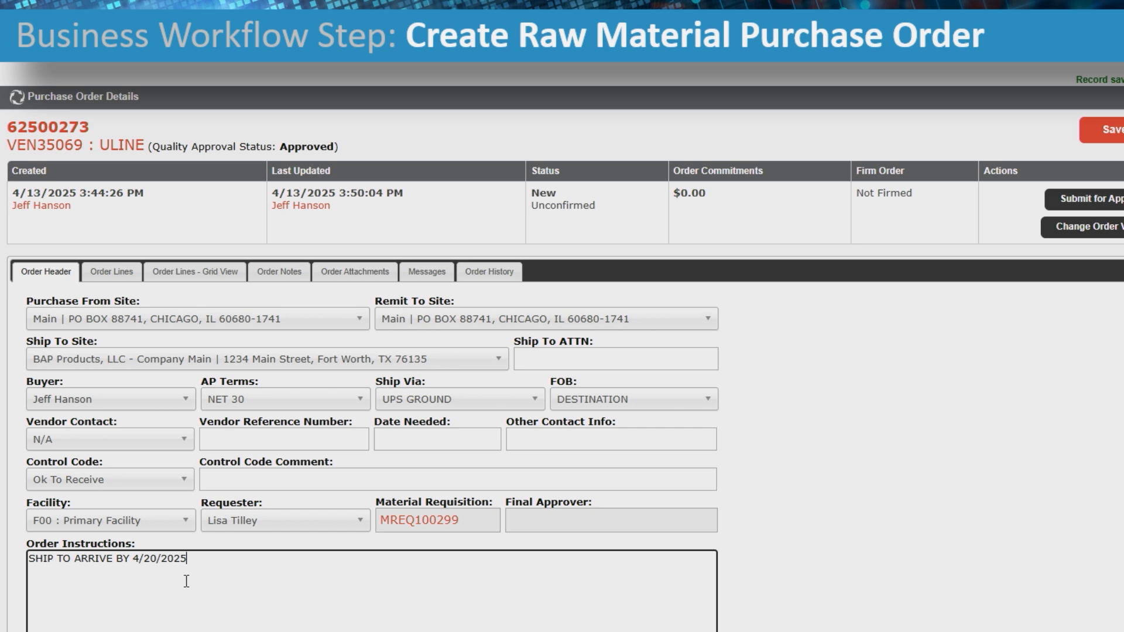
# Step: Save the purchase order and submit it for approval
pyautogui.click(1117, 127)
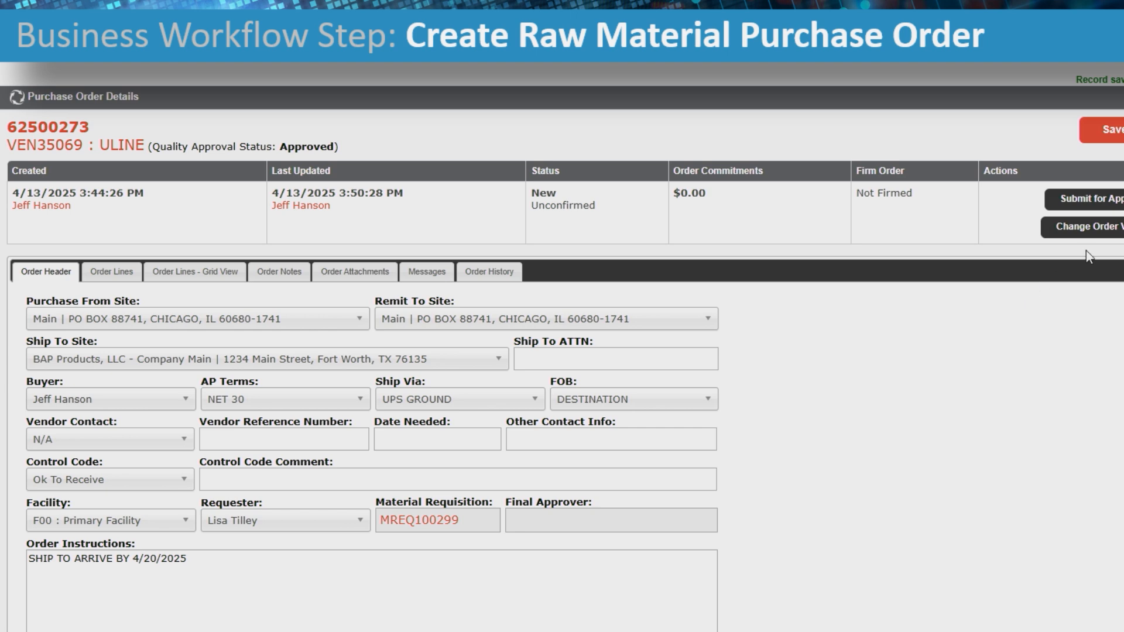
pyautogui.click(1109, 201)
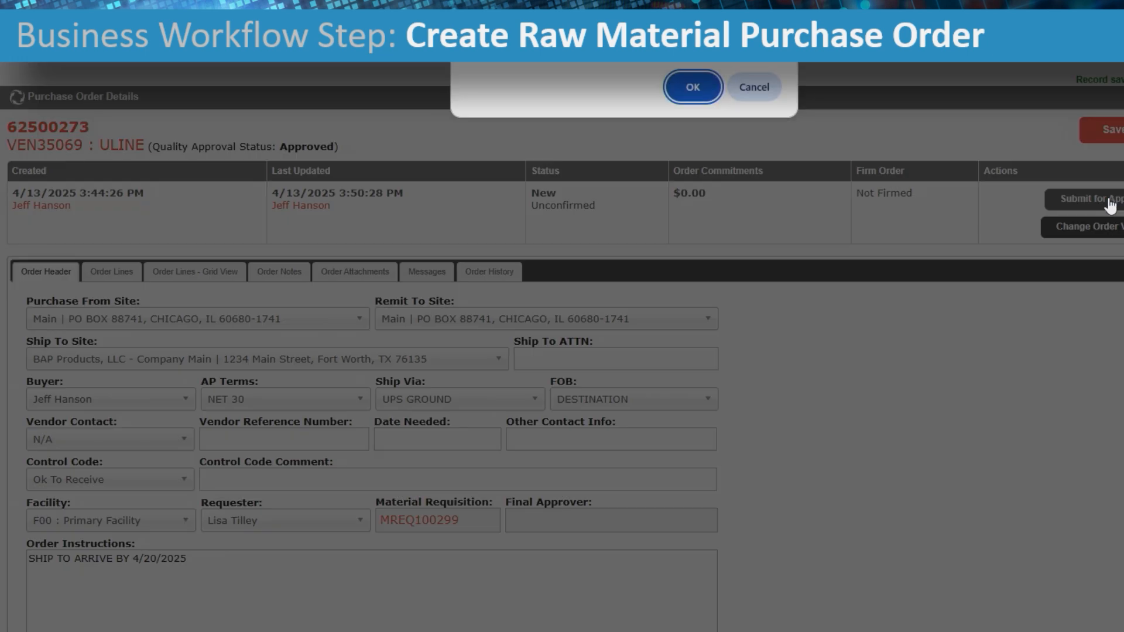
pyautogui.click(685, 96)
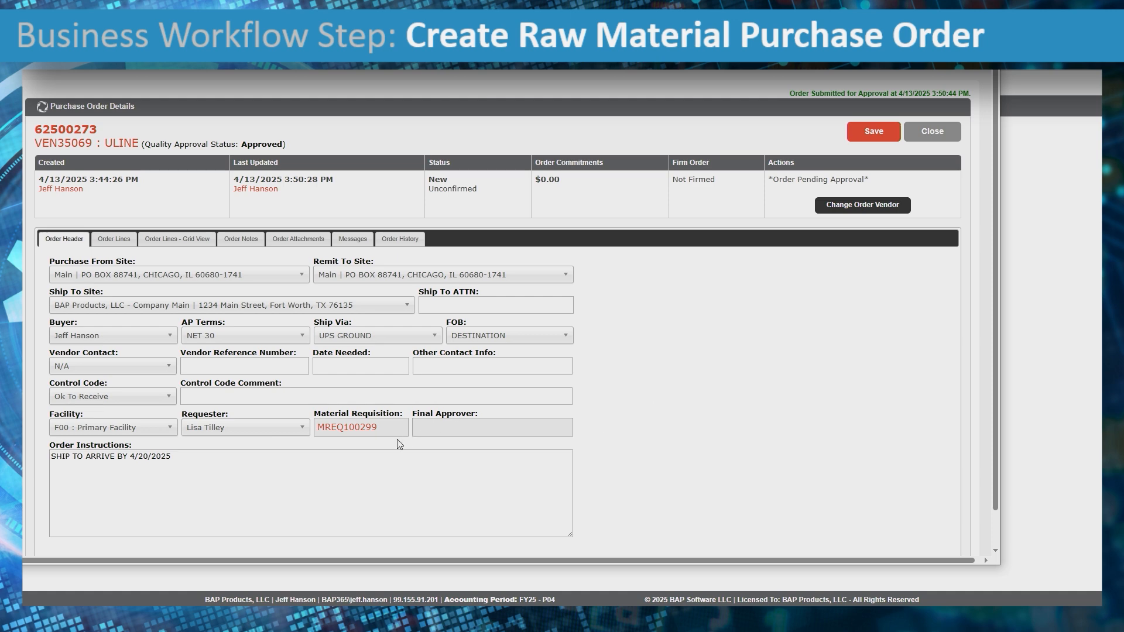
# Step: Open the purchase order's linked material requisition and put the record into edit mode for its spend approval
pyautogui.click(360, 427)
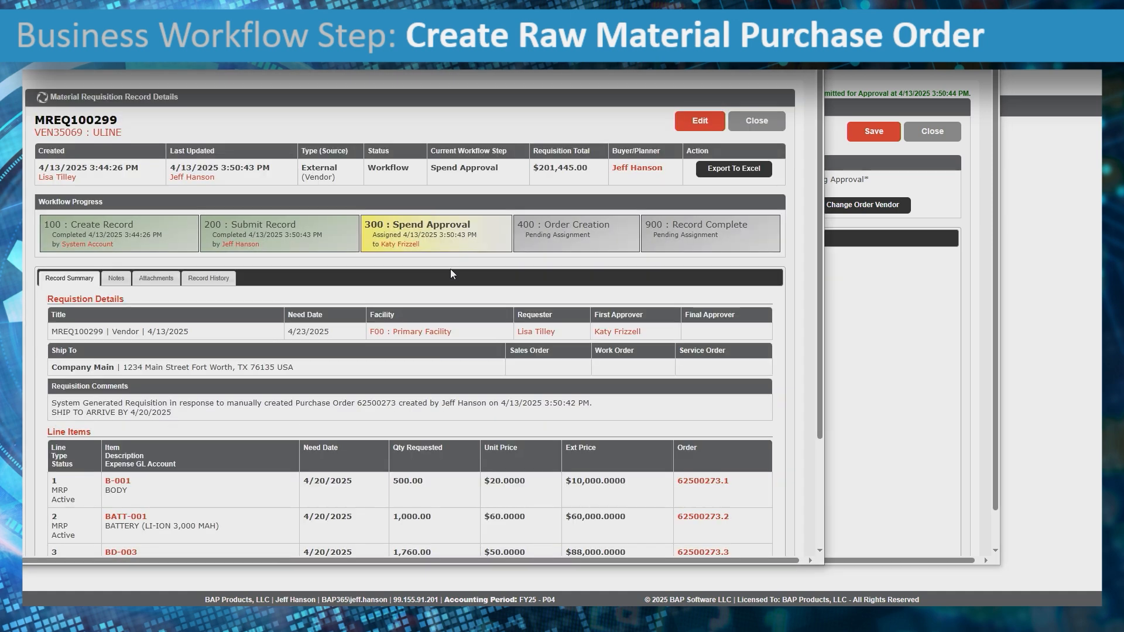
pyautogui.click(759, 121)
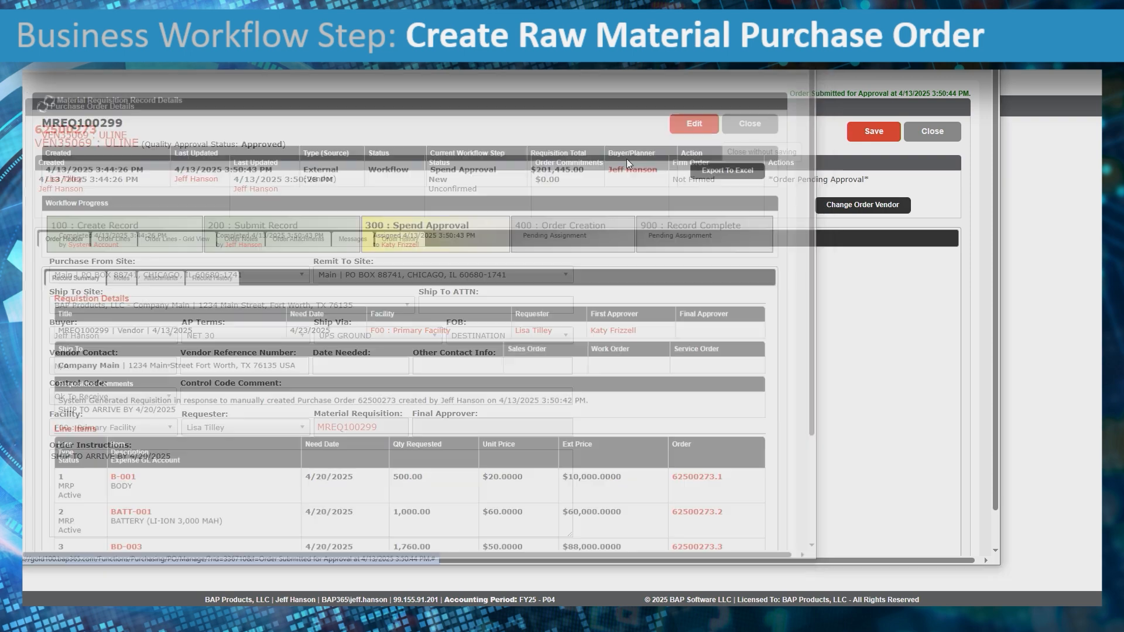
pyautogui.click(346, 432)
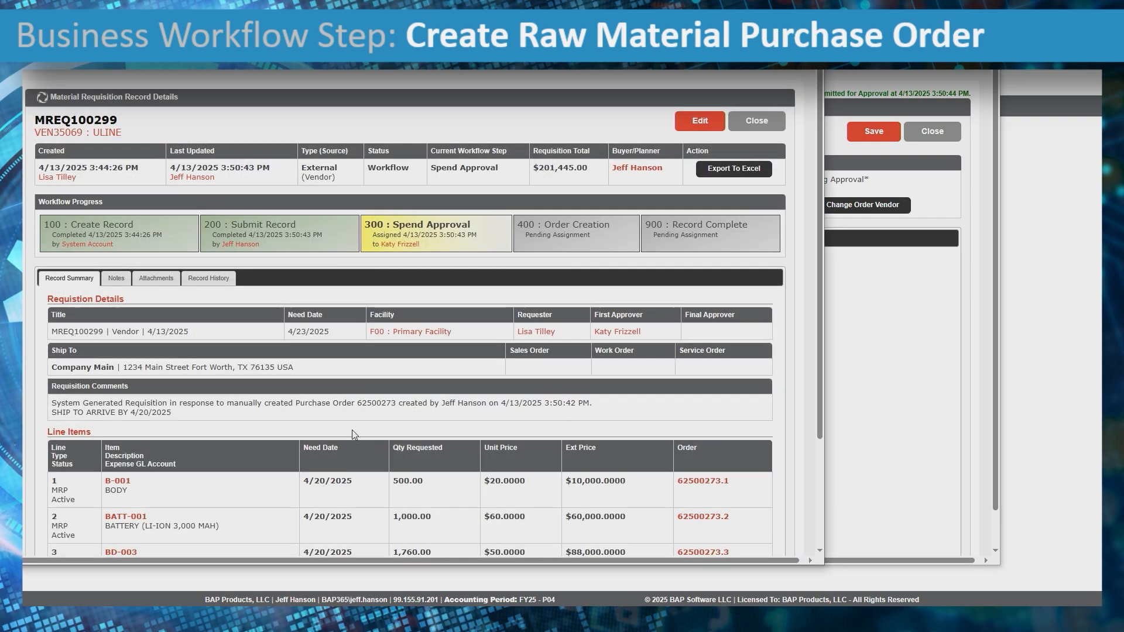
pyautogui.click(699, 121)
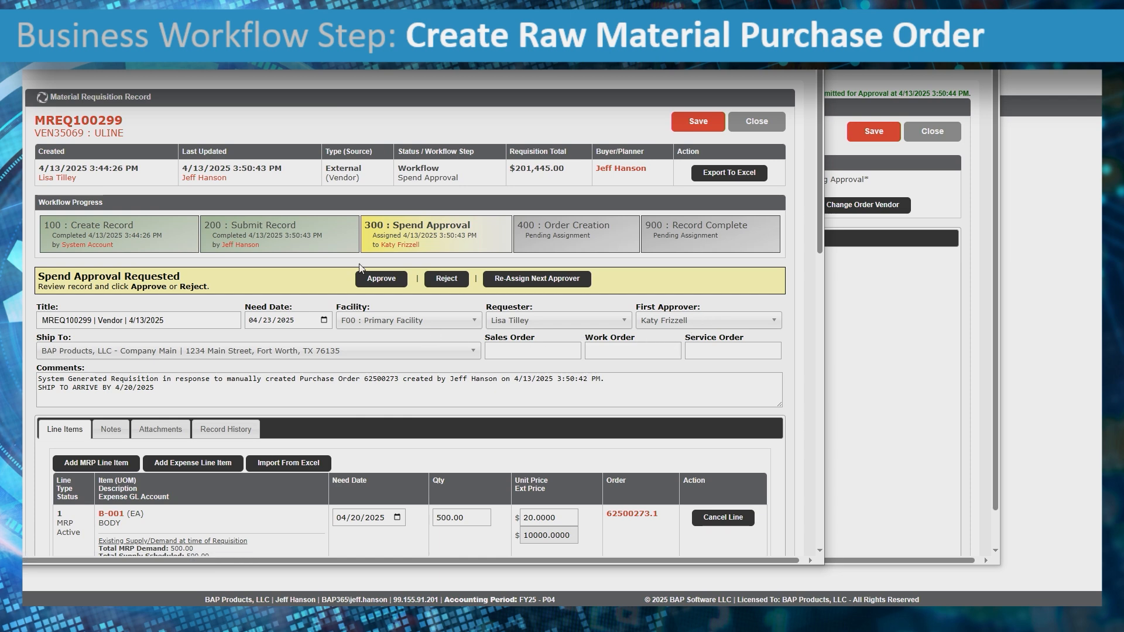